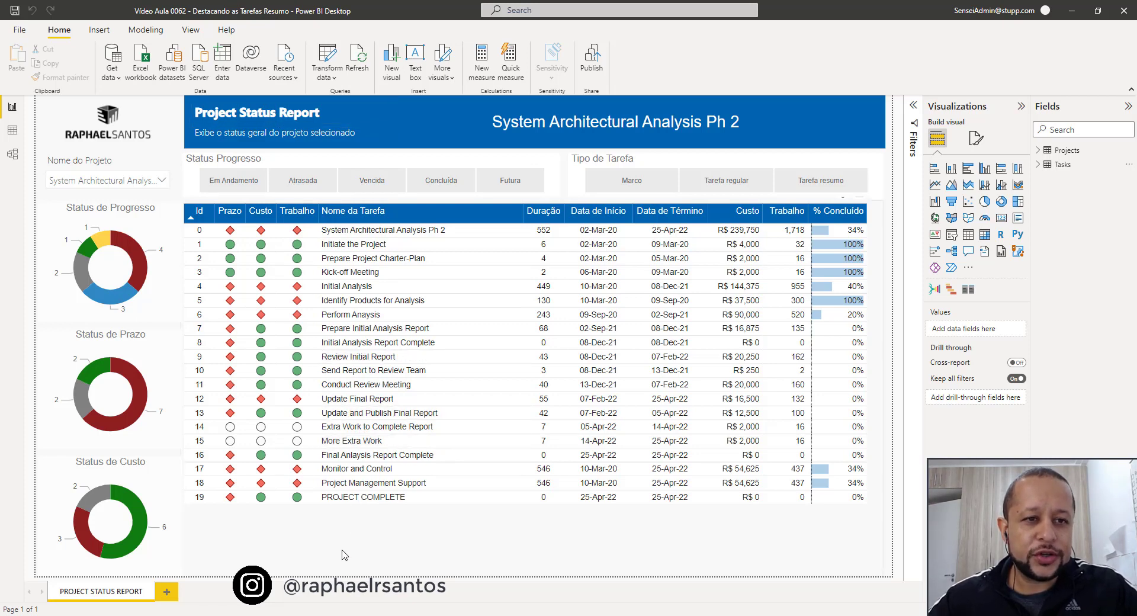
# View the report for Tacoma System R400 Development and R450 Development, and return to System Architectural Analysis Ph 2.
pyautogui.click(117, 186)
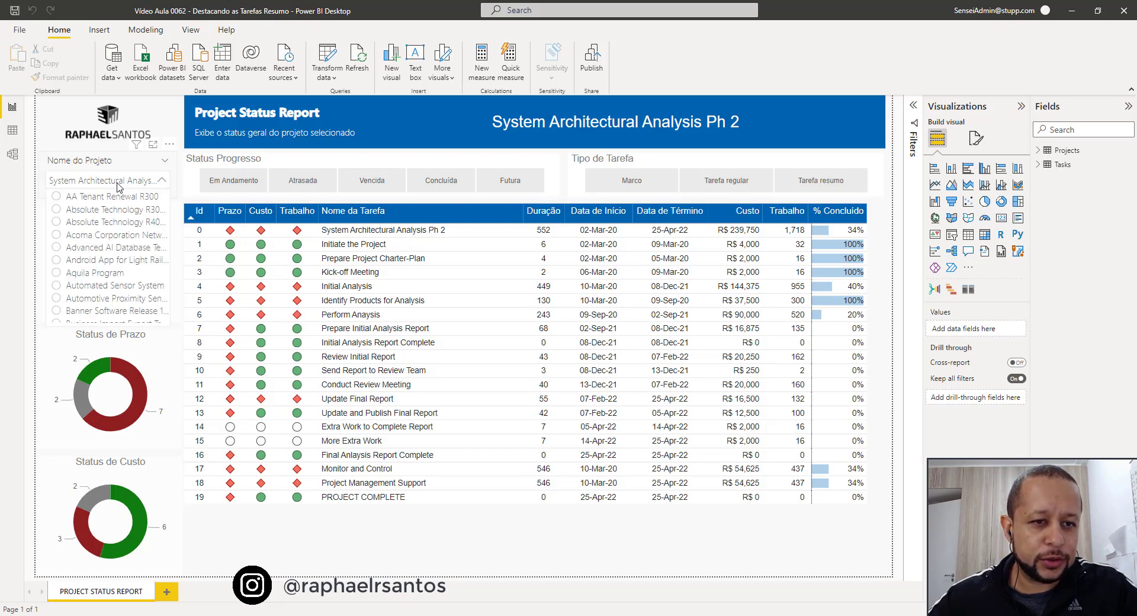
pyautogui.scroll(-10, 118, 273)
pyautogui.scroll(-15, 118, 278)
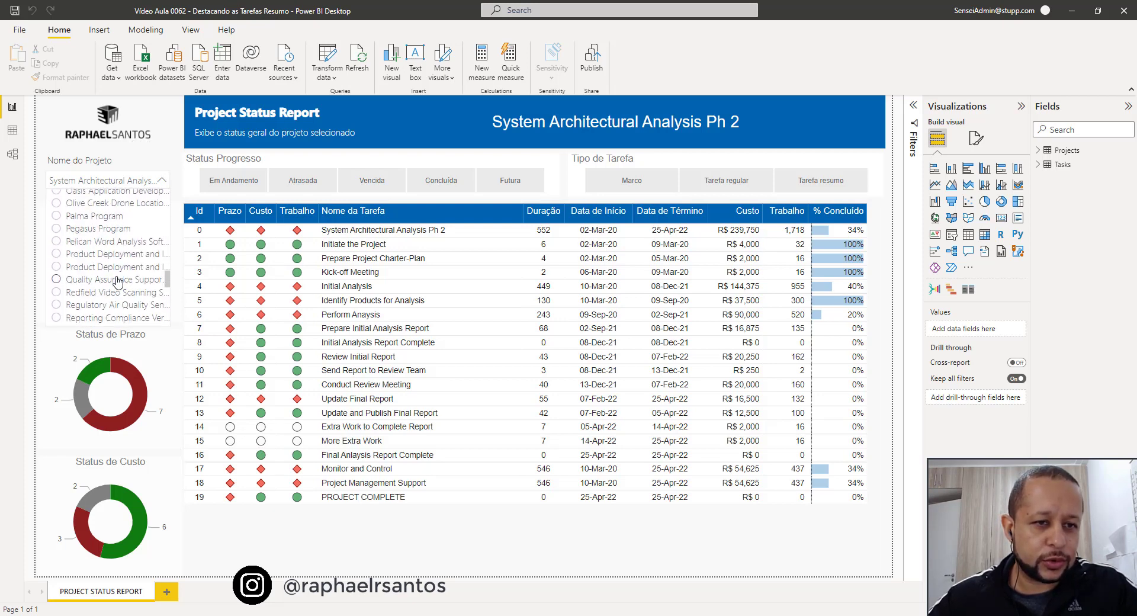
pyautogui.click(116, 216)
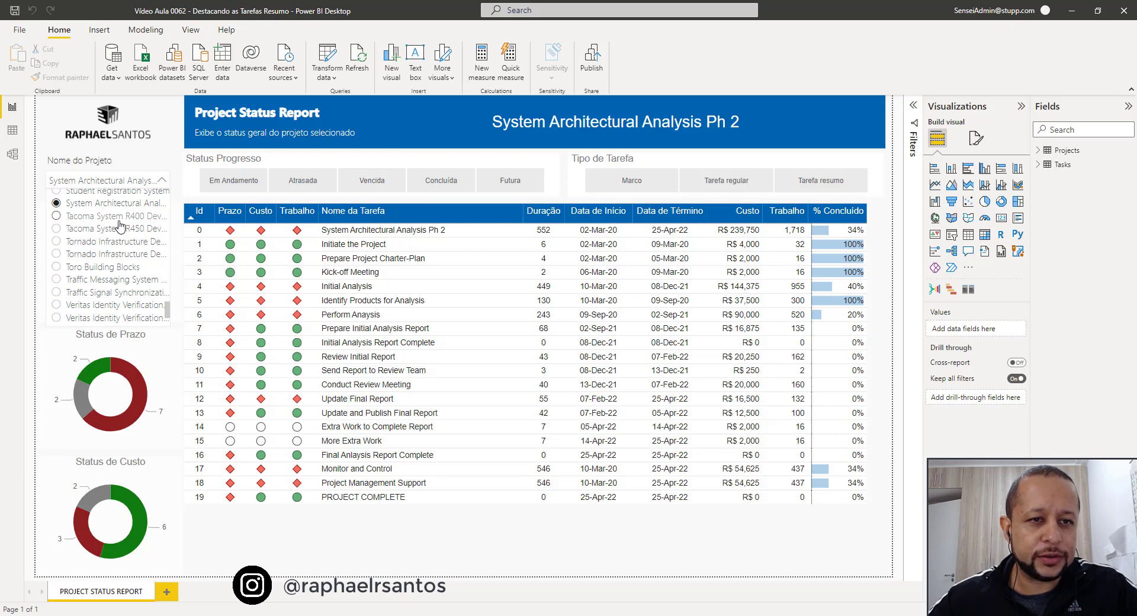
pyautogui.click(140, 184)
pyautogui.click(113, 234)
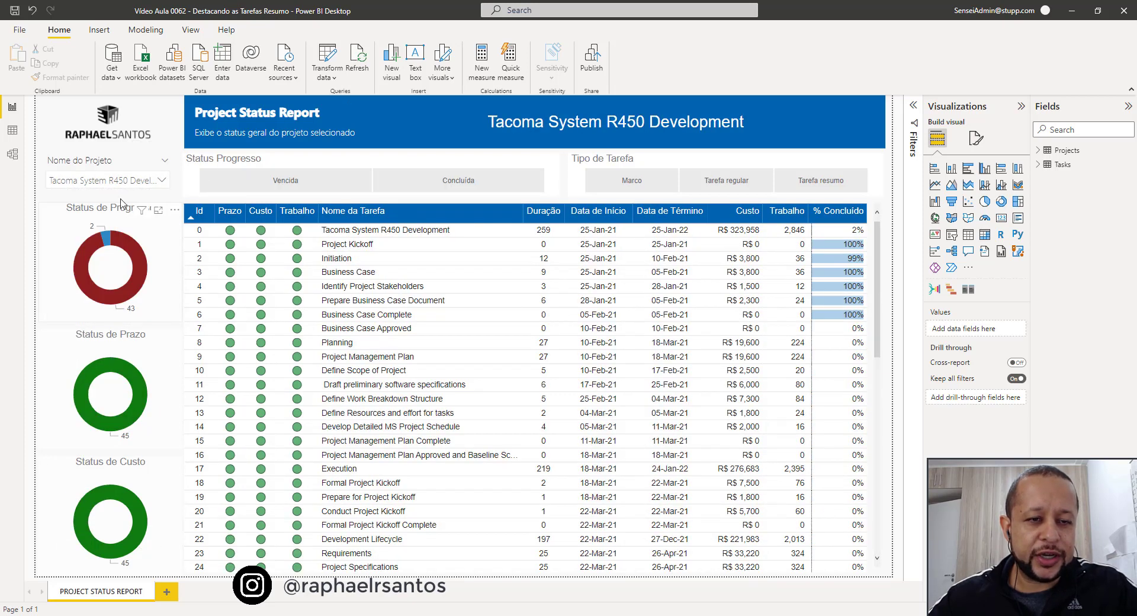
pyautogui.click(127, 182)
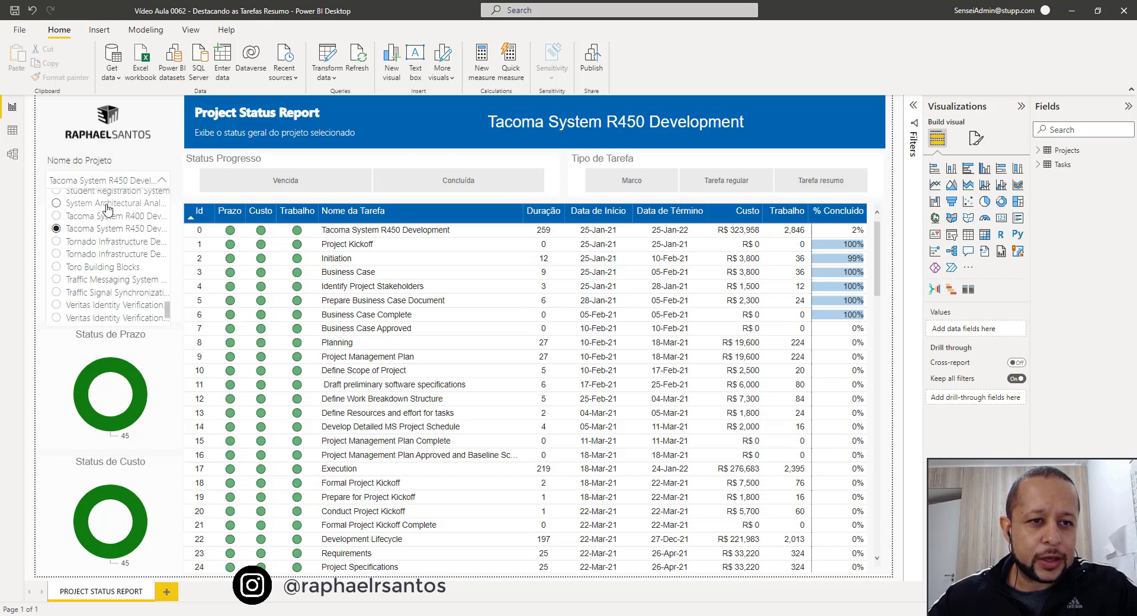
pyautogui.click(108, 204)
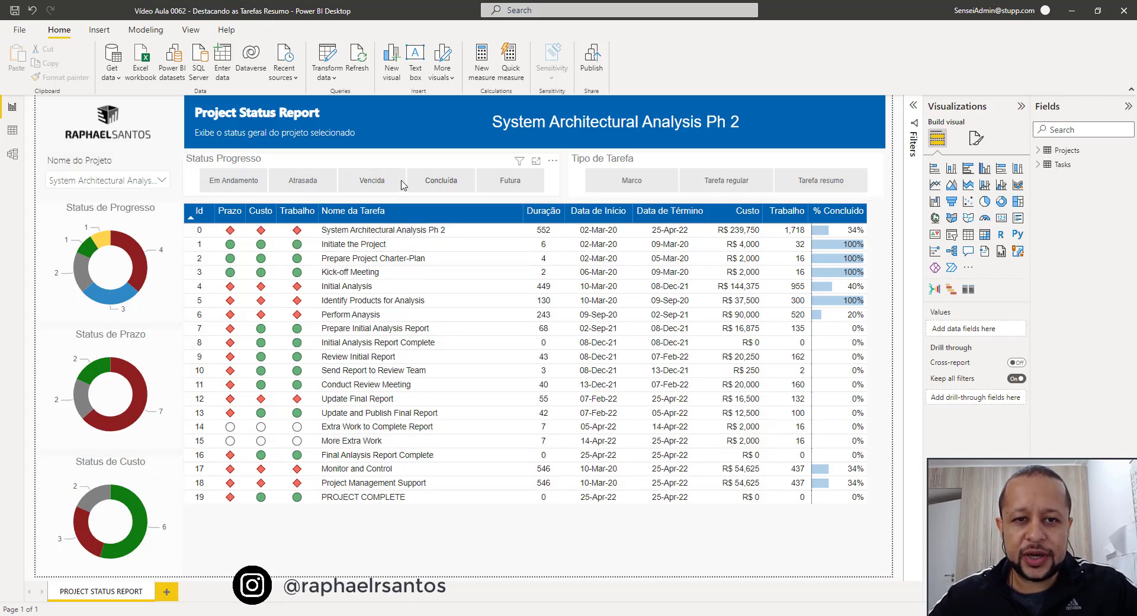
# Preview the task table filtered by the Vencida and Concluída progress statuses, and clear the status filter.
pyautogui.click(314, 184)
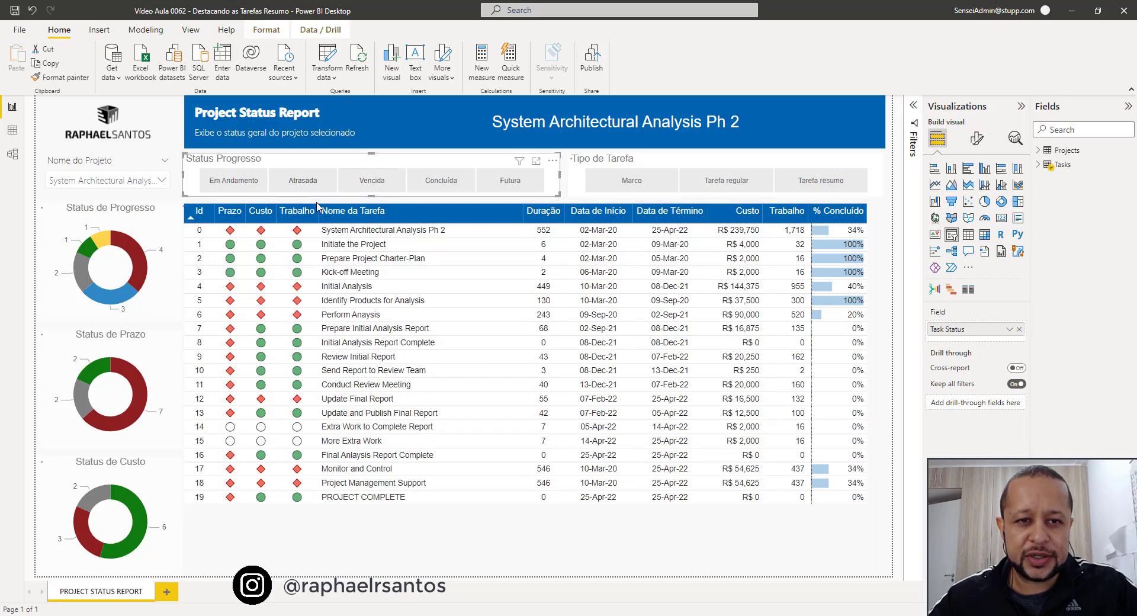
pyautogui.click(372, 182)
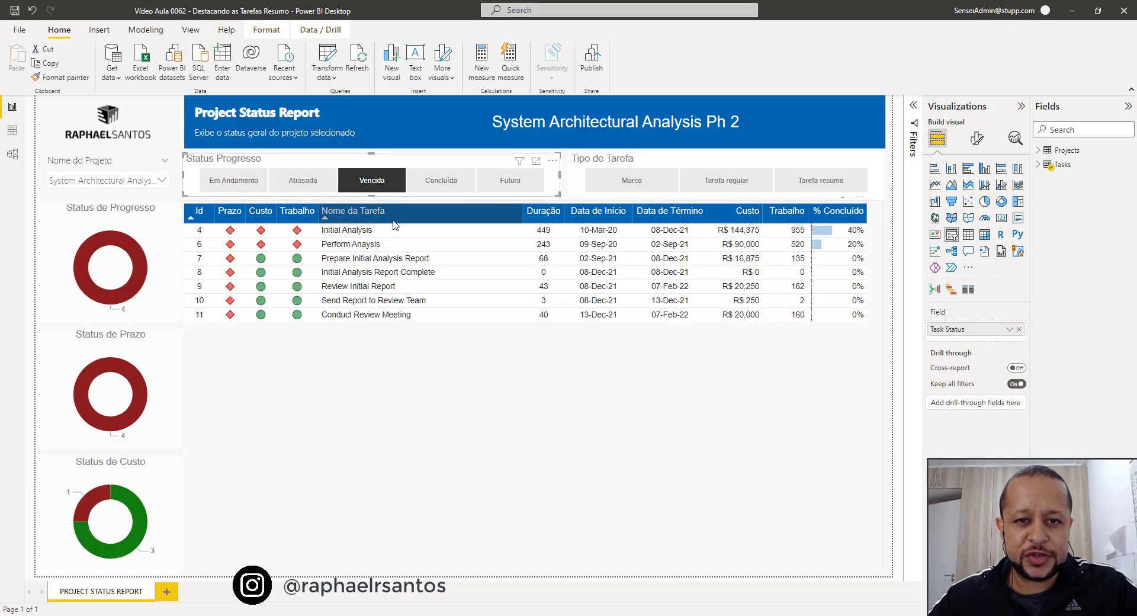
pyautogui.click(449, 183)
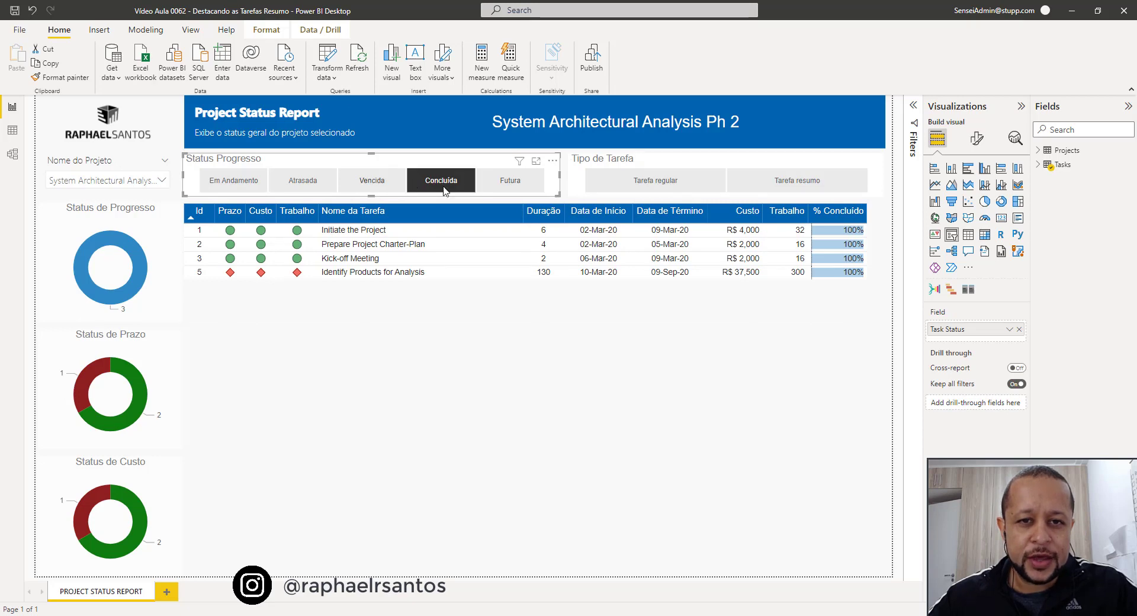
pyautogui.click(452, 185)
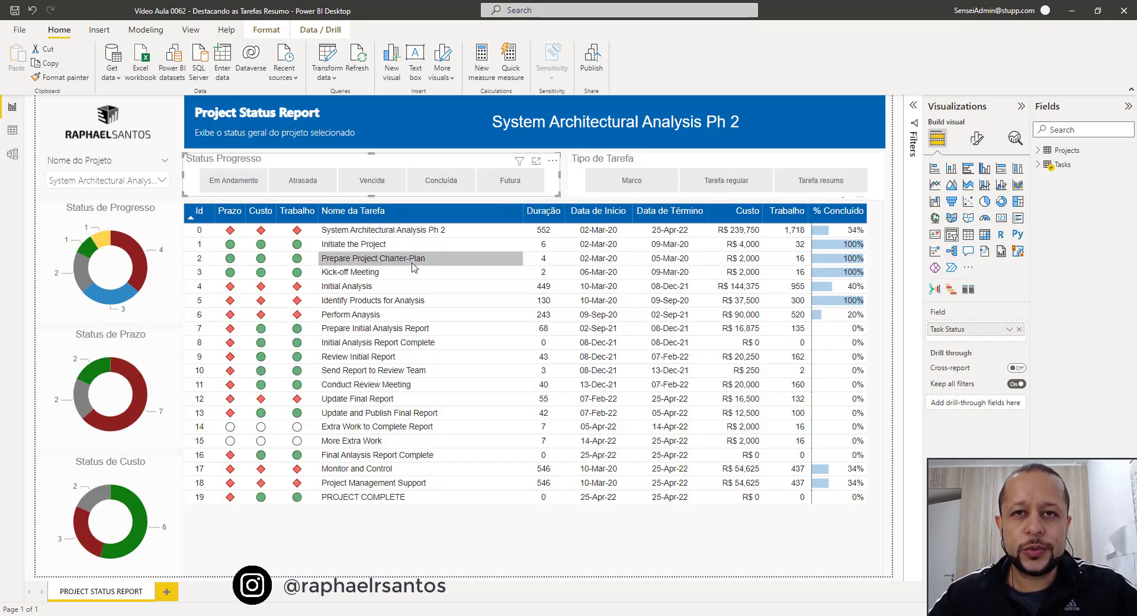
pyautogui.click(567, 192)
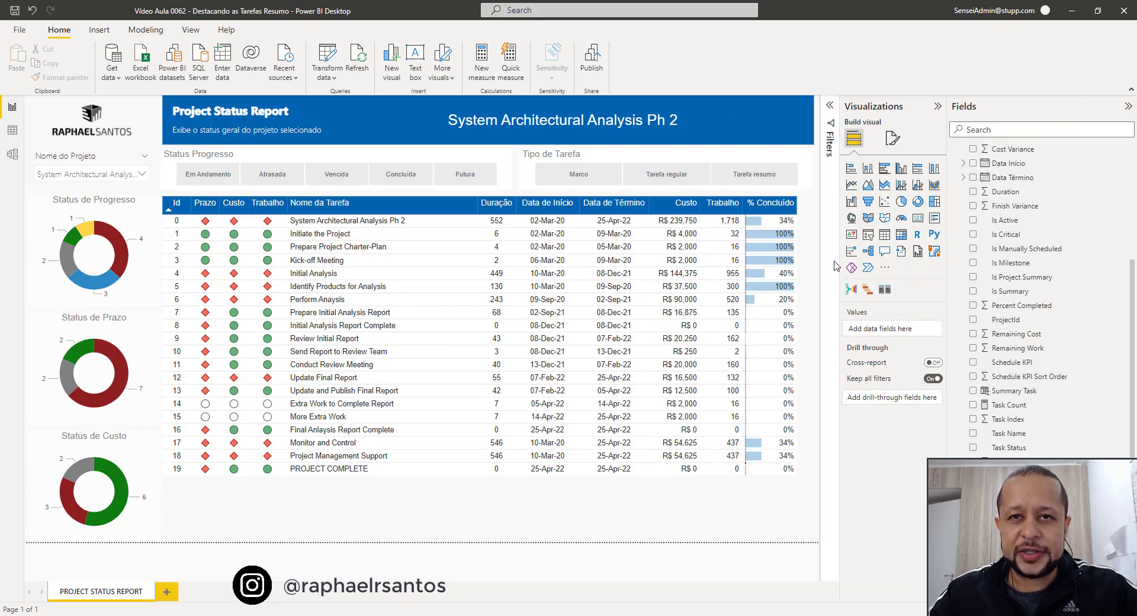
# Examine the Tasks table's fields from Is Active to Is Summary, focusing on Is Summary.
pyautogui.scroll(3, 1038, 286)
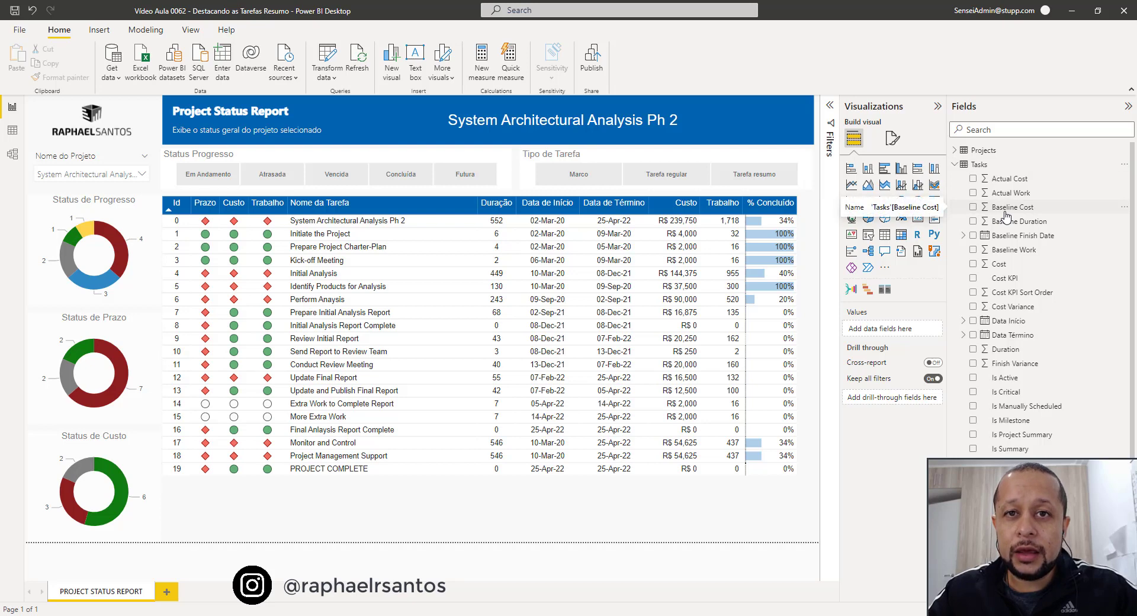
pyautogui.scroll(-5, 1008, 218)
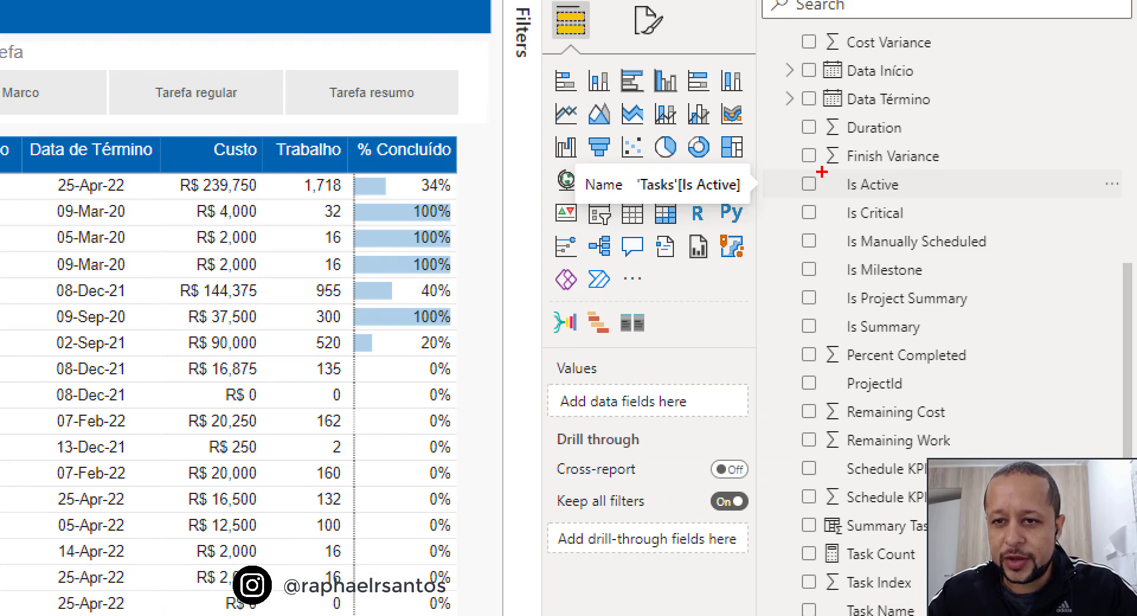
pyautogui.moveTo(782, 165)
pyautogui.mouseDown()
pyautogui.moveTo(919, 339)
pyautogui.moveTo(1119, 342)
pyautogui.mouseUp()
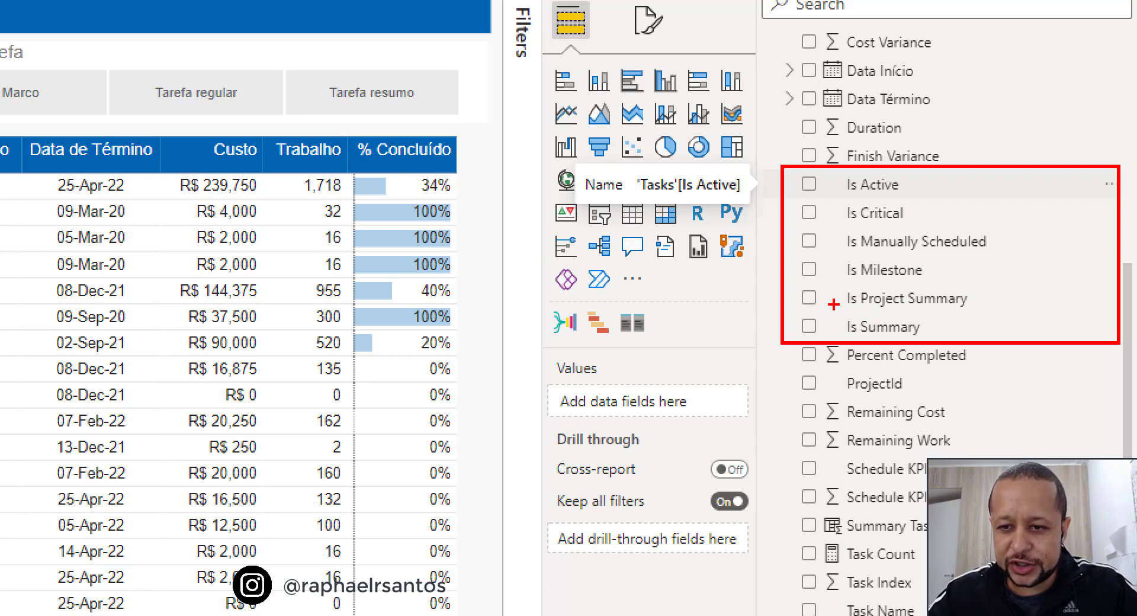
pyautogui.moveTo(839, 330)
pyautogui.mouseDown()
pyautogui.moveTo(833, 307)
pyautogui.moveTo(909, 307)
pyautogui.moveTo(971, 342)
pyautogui.moveTo(829, 341)
pyautogui.moveTo(831, 308)
pyautogui.mouseUp()
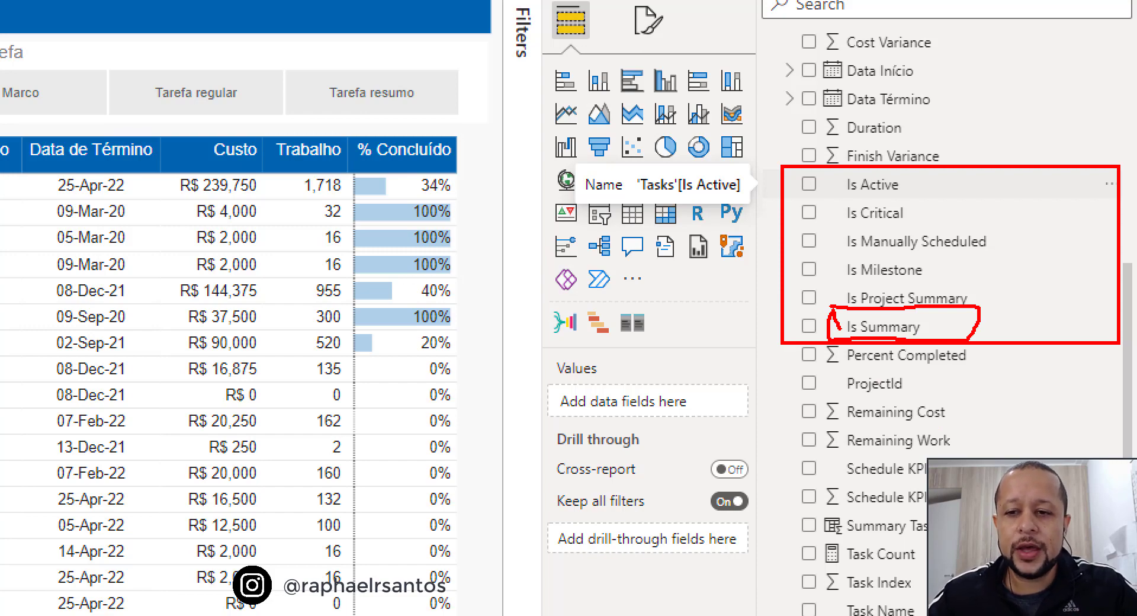
pyautogui.press('Escape')
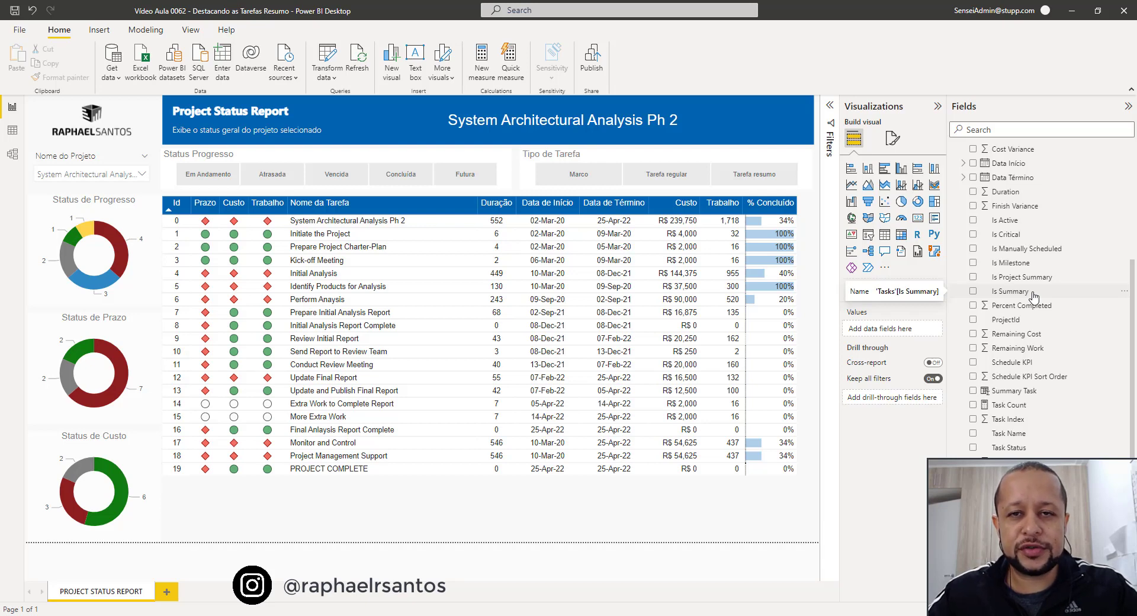
# Add a calculated column named Tarefa Resumo to the Tasks table.
pyautogui.scroll(3, 1028, 291)
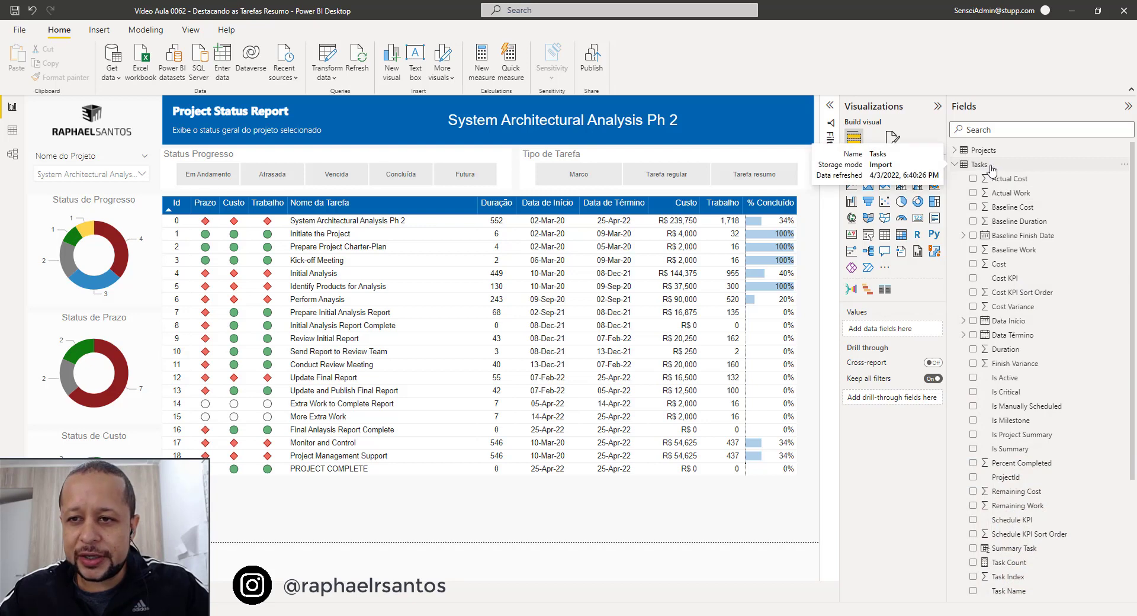
pyautogui.click(1123, 165)
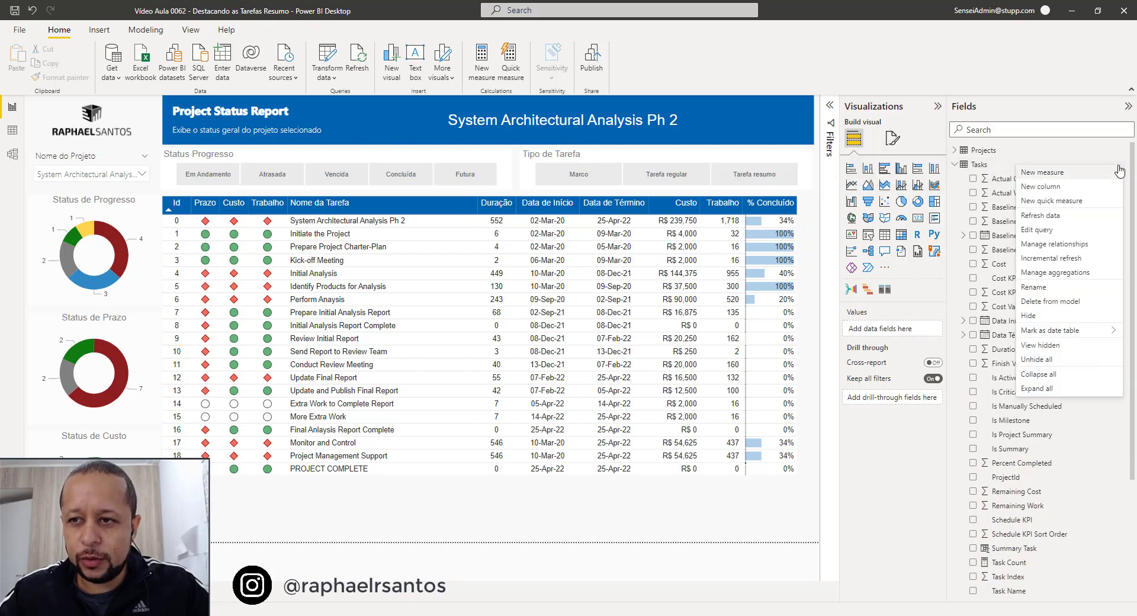
pyautogui.click(1046, 188)
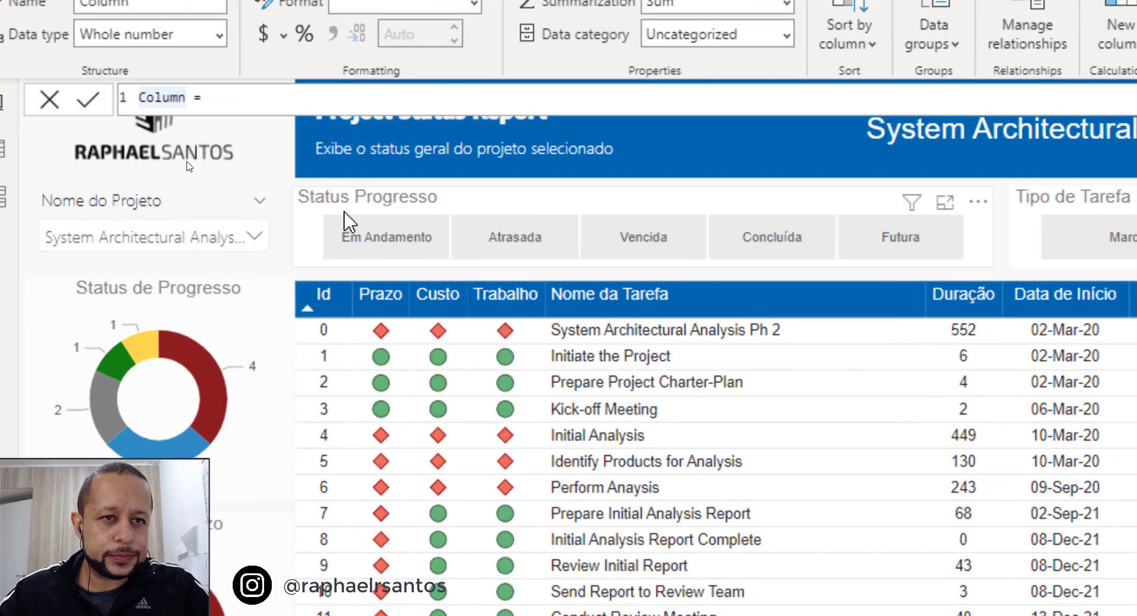
pyautogui.hotkey('shift', 'Right')
pyautogui.hotkey('shift', 'Right')
pyautogui.hotkey('shift', 'Right')
pyautogui.hotkey('shift', 'Right')
pyautogui.hotkey('shift', 'Right')
pyautogui.hotkey('shift', 'Right')
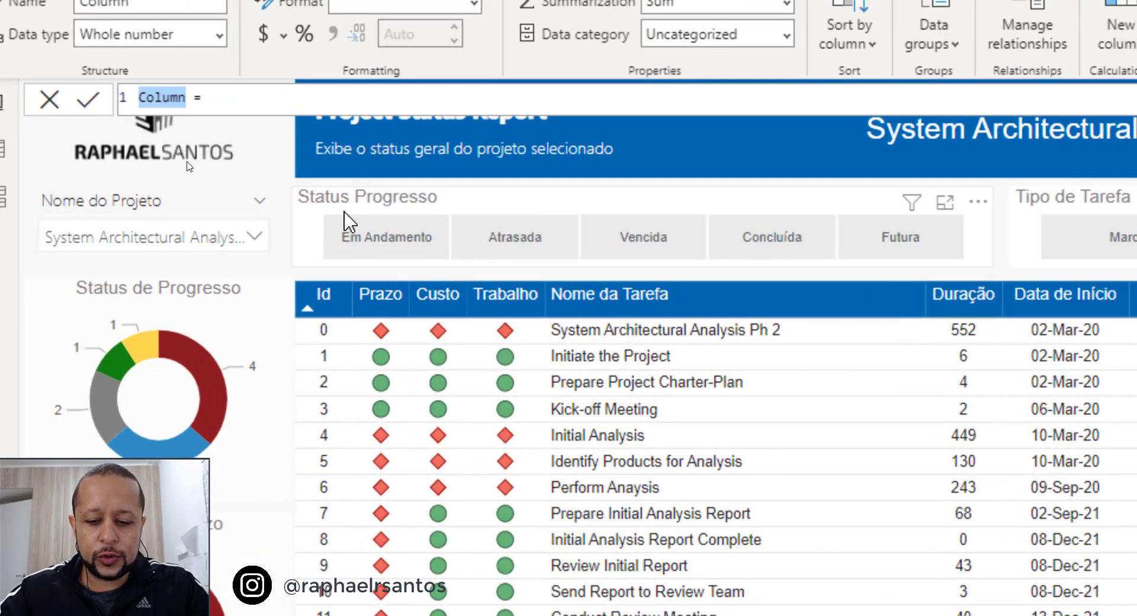
pyautogui.write('Tarefa Resumo')
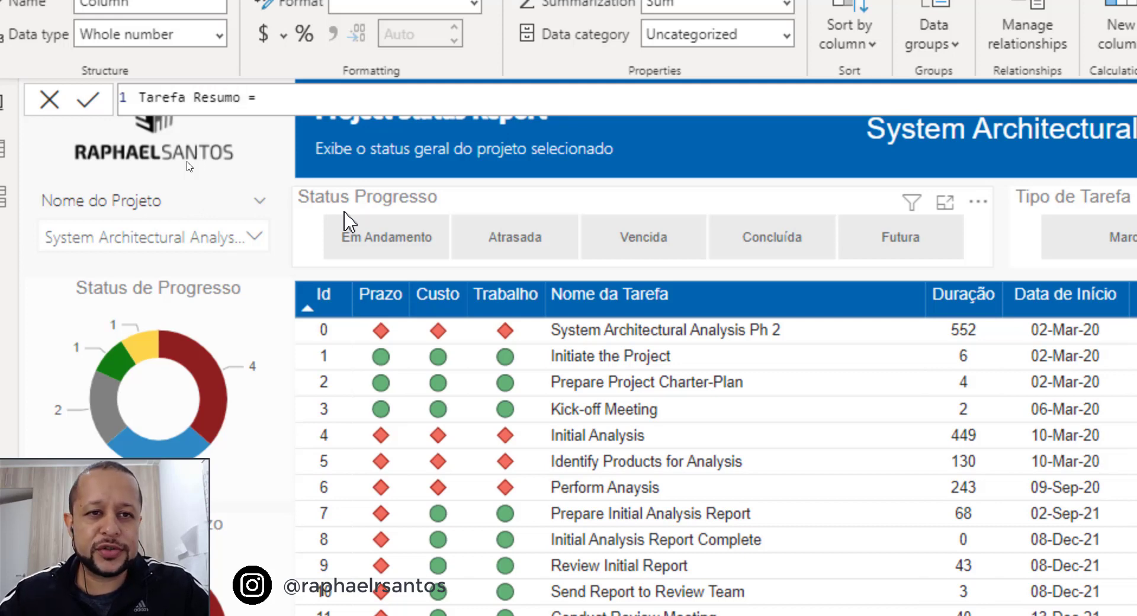
# Begin the Tarefa Resumo formula with an IF function testing whether [Is Summary] = true.
pyautogui.press('Right')
pyautogui.press('Right')
pyautogui.press('Right')
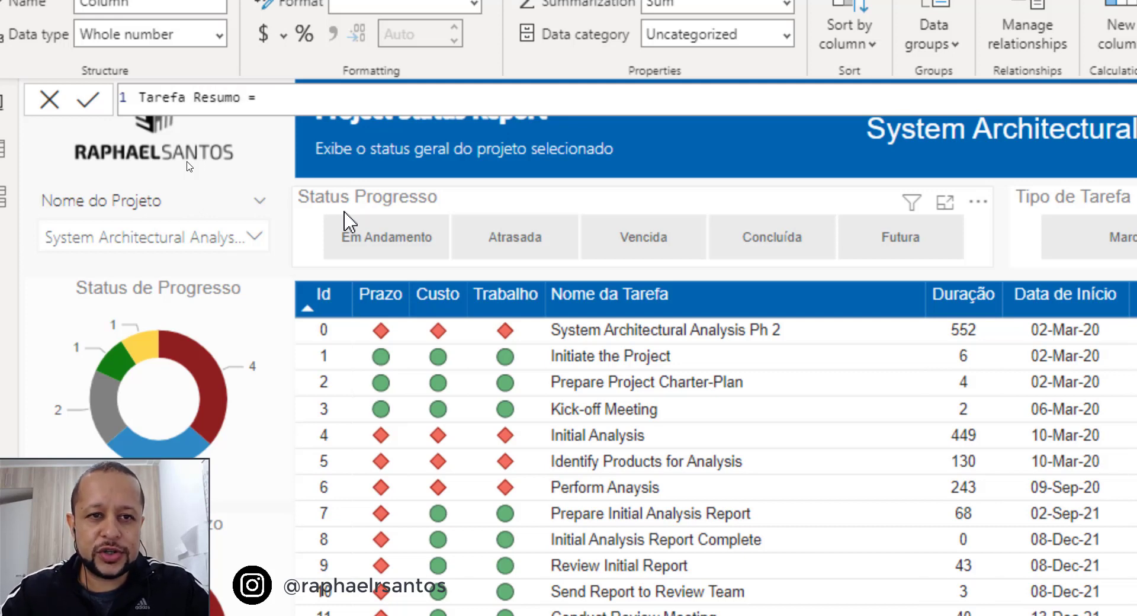
pyautogui.write('IF(')
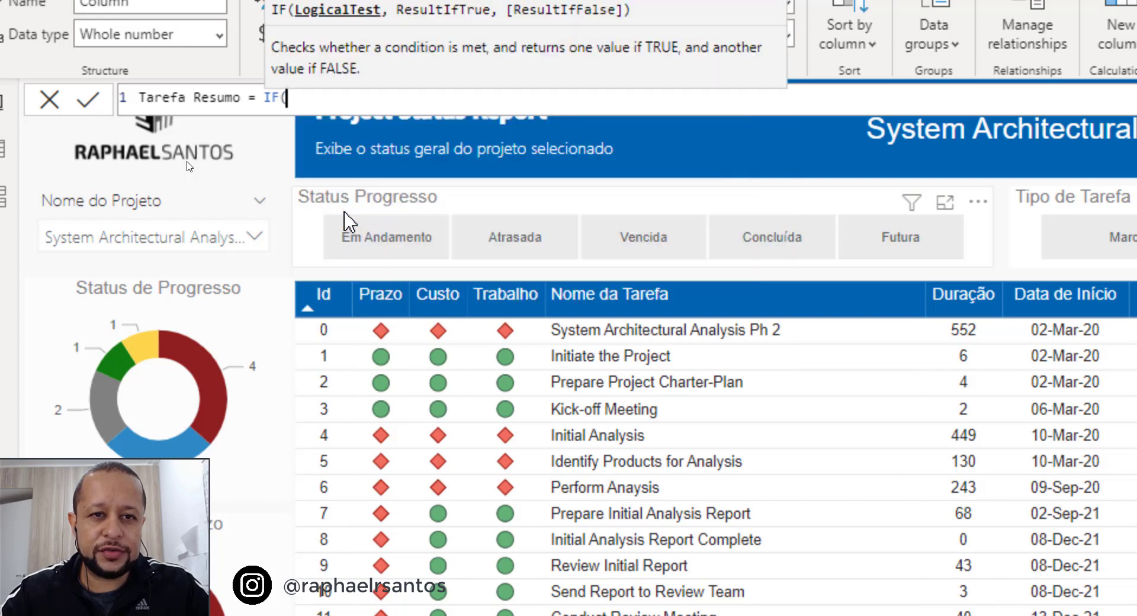
pyautogui.write('[Is ')
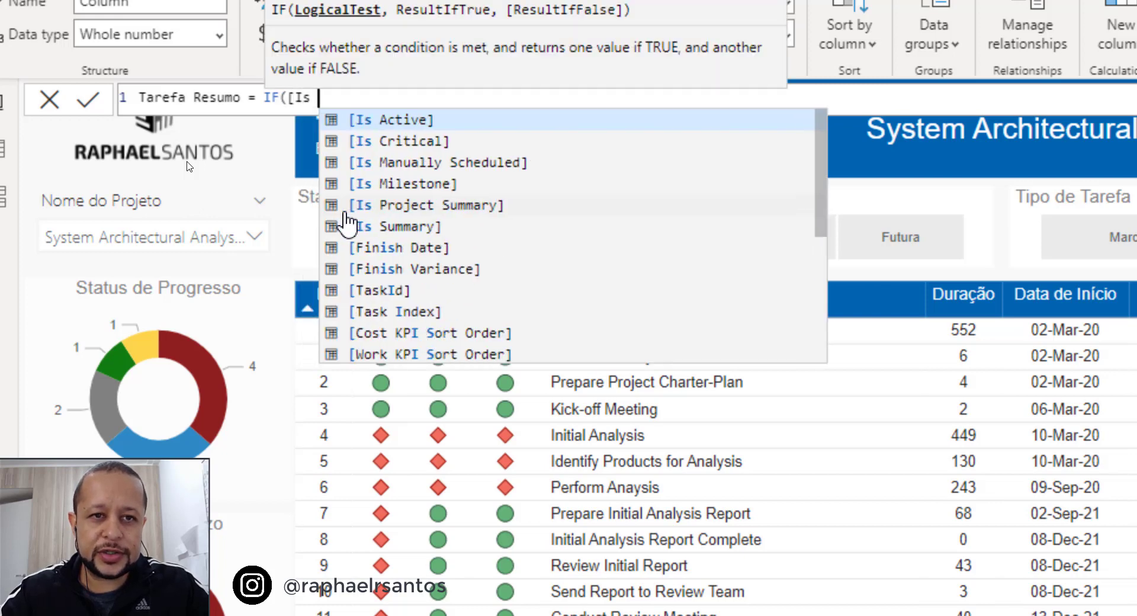
pyautogui.write('Sum')
pyautogui.press('Tab')
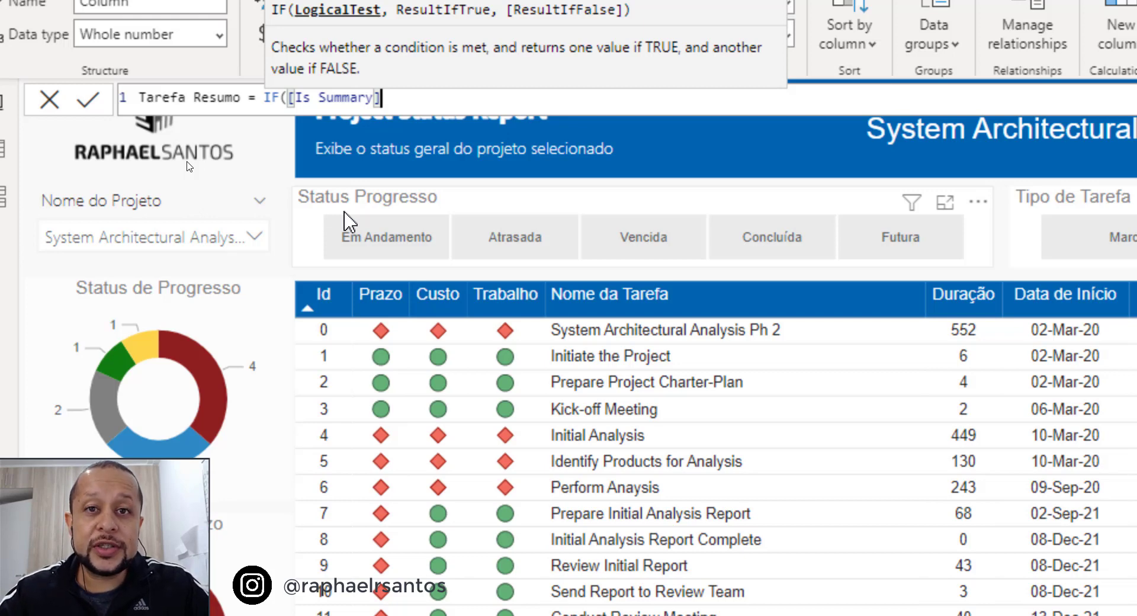
pyautogui.write('= true')
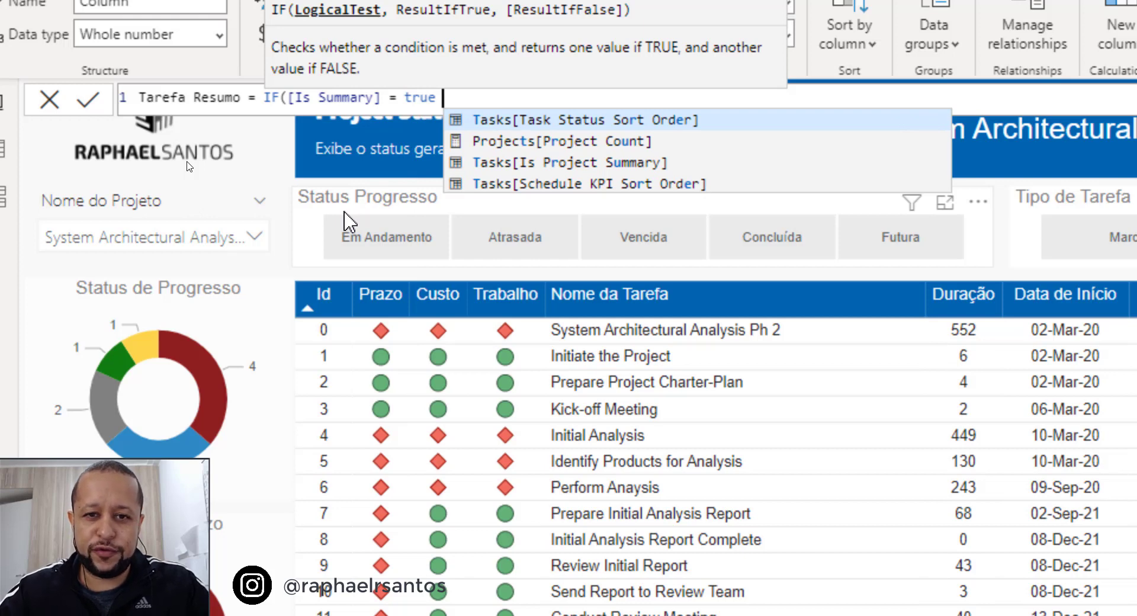
pyautogui.press('BackSpace')
pyautogui.write(', ')
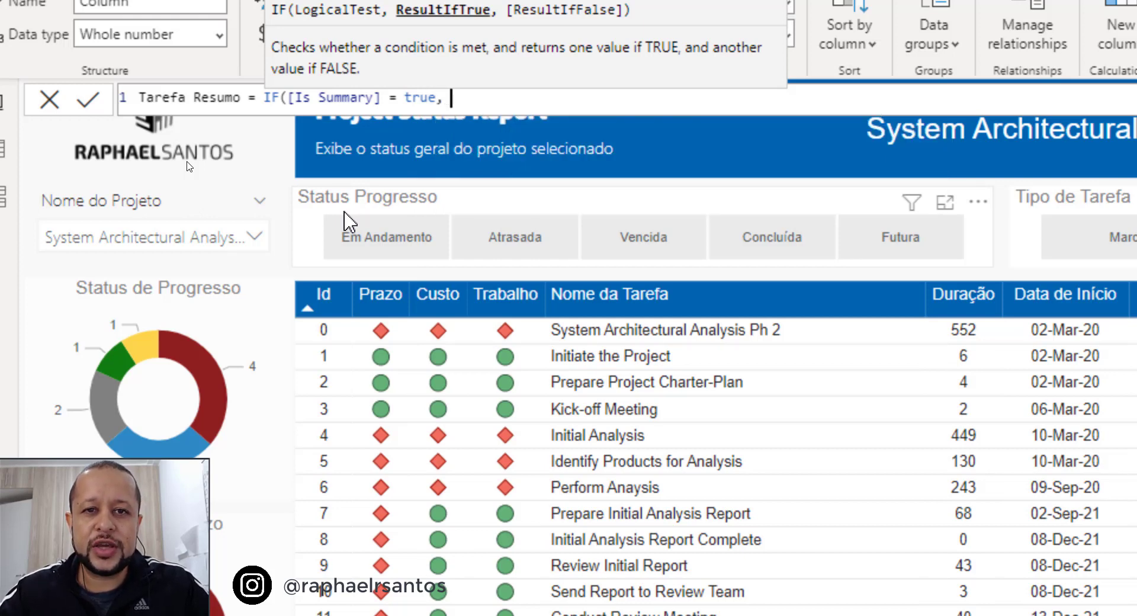
pyautogui.write('1')
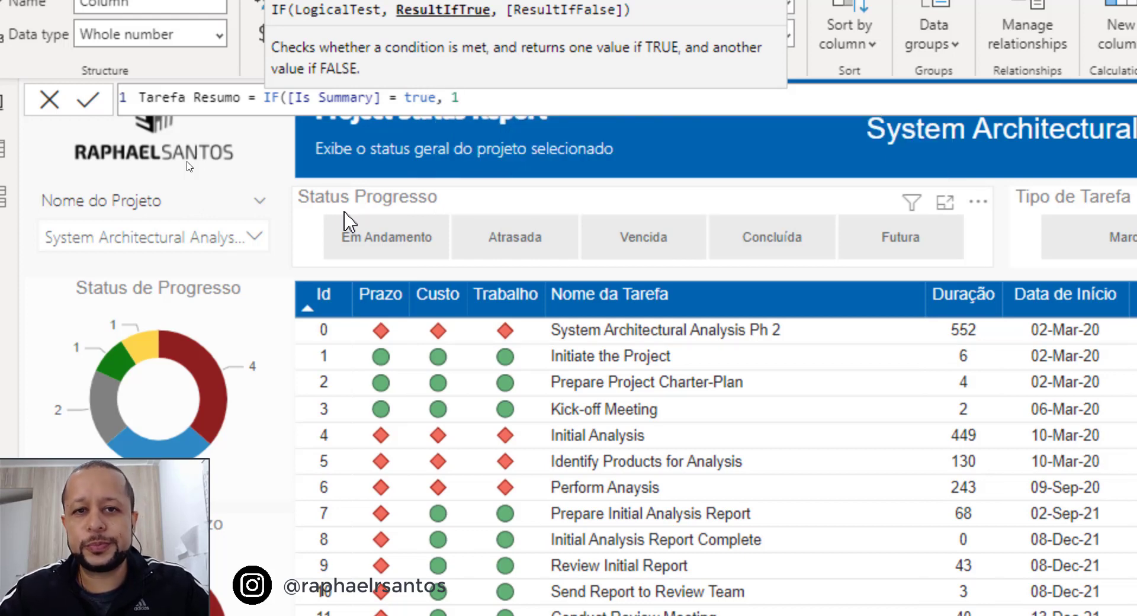
pyautogui.write(', ')
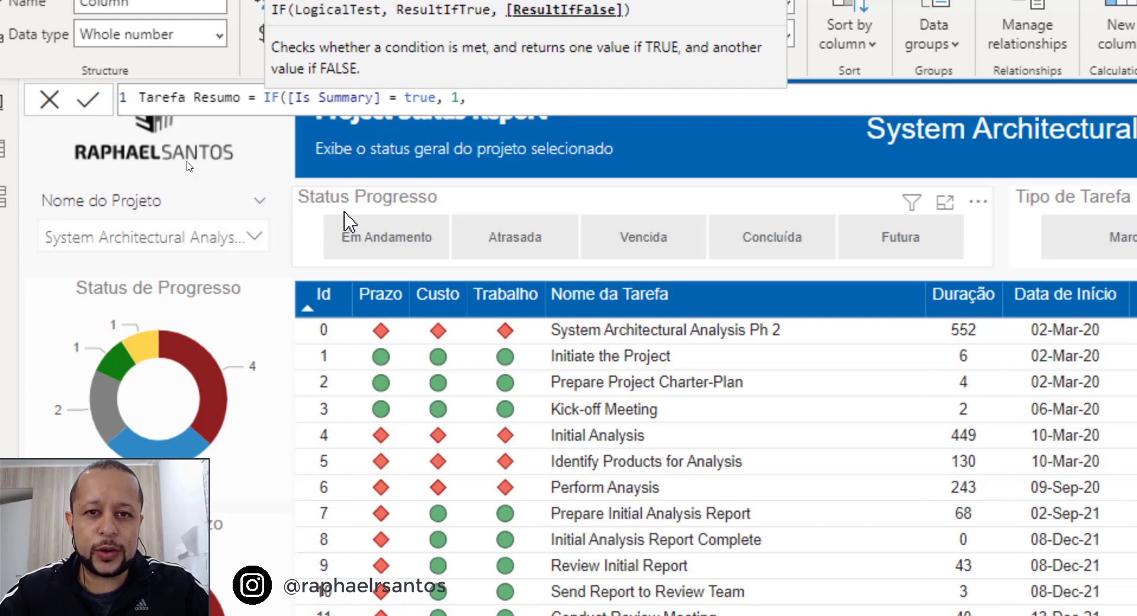
pyautogui.write('0)')
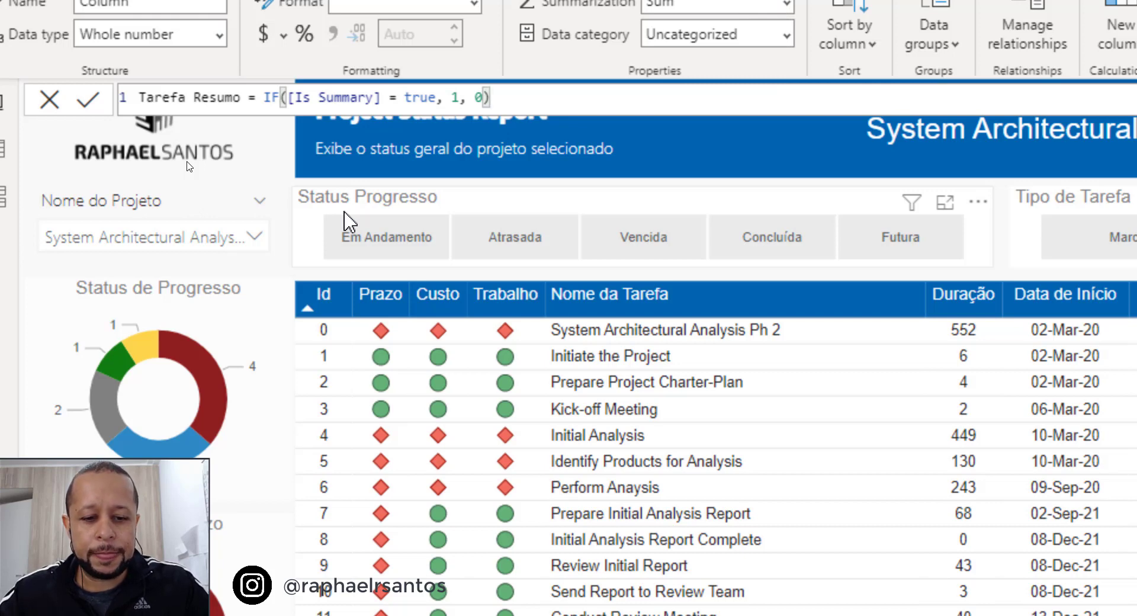
# Complete the IF formula with 1 as the true result and 0 as the false result, and commit it.
pyautogui.press('Return')
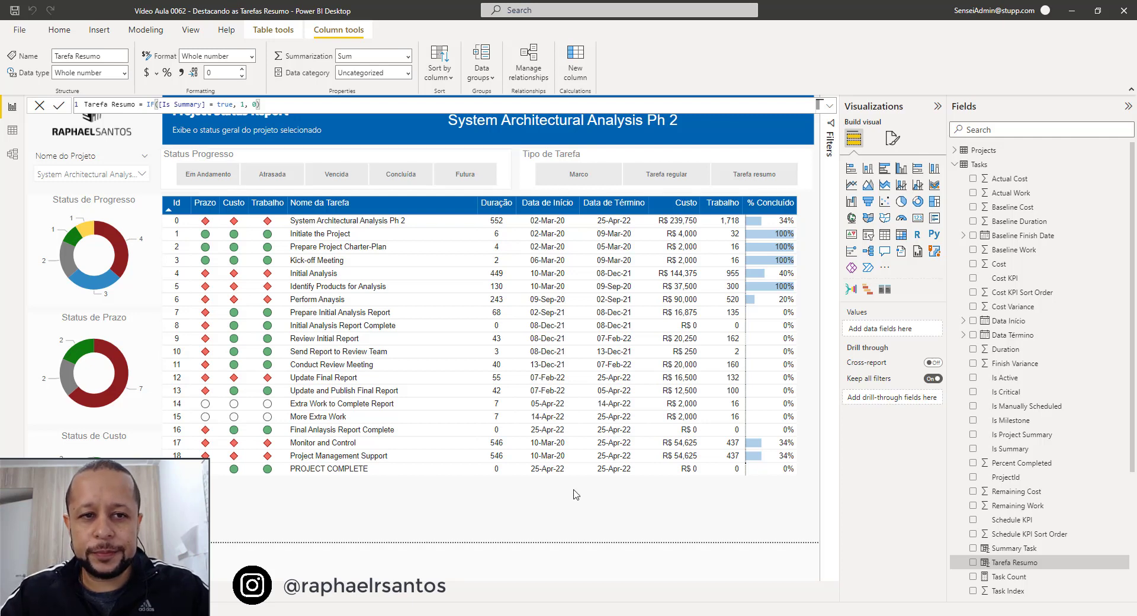
# Open background color conditional formatting for the status table's Id field and set its format style to Rules.
pyautogui.click(645, 215)
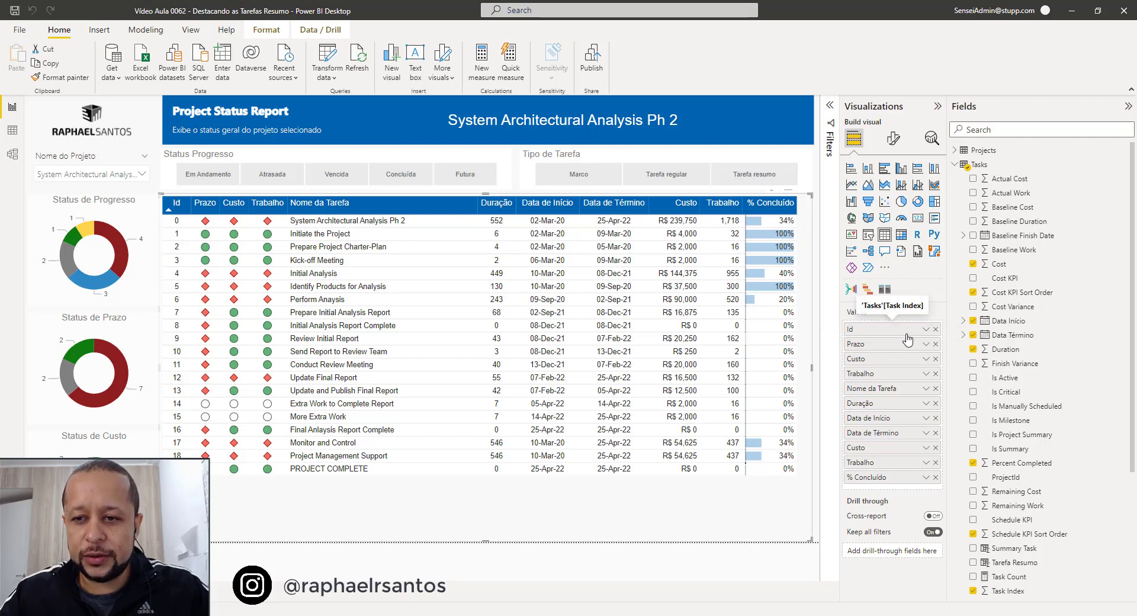
pyautogui.click(926, 330)
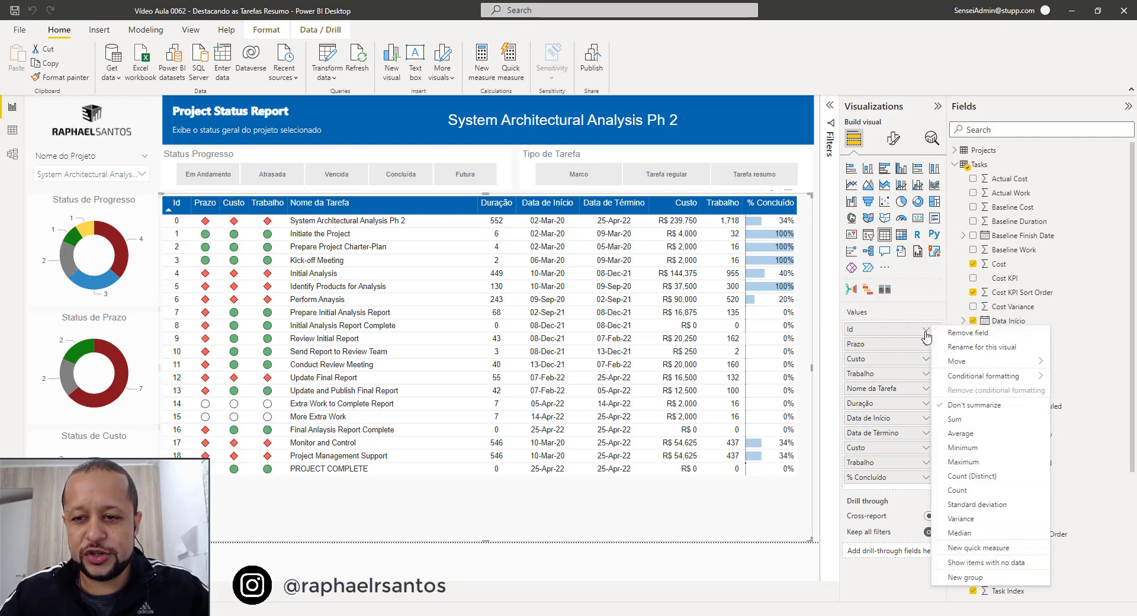
pyautogui.moveTo(983, 377)
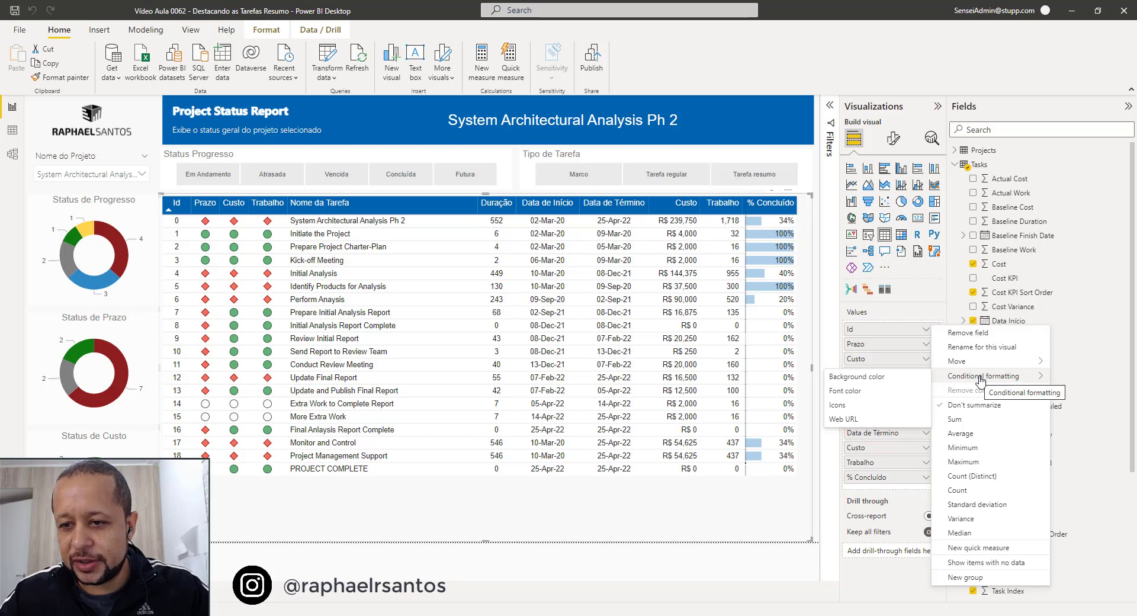
pyautogui.click(858, 378)
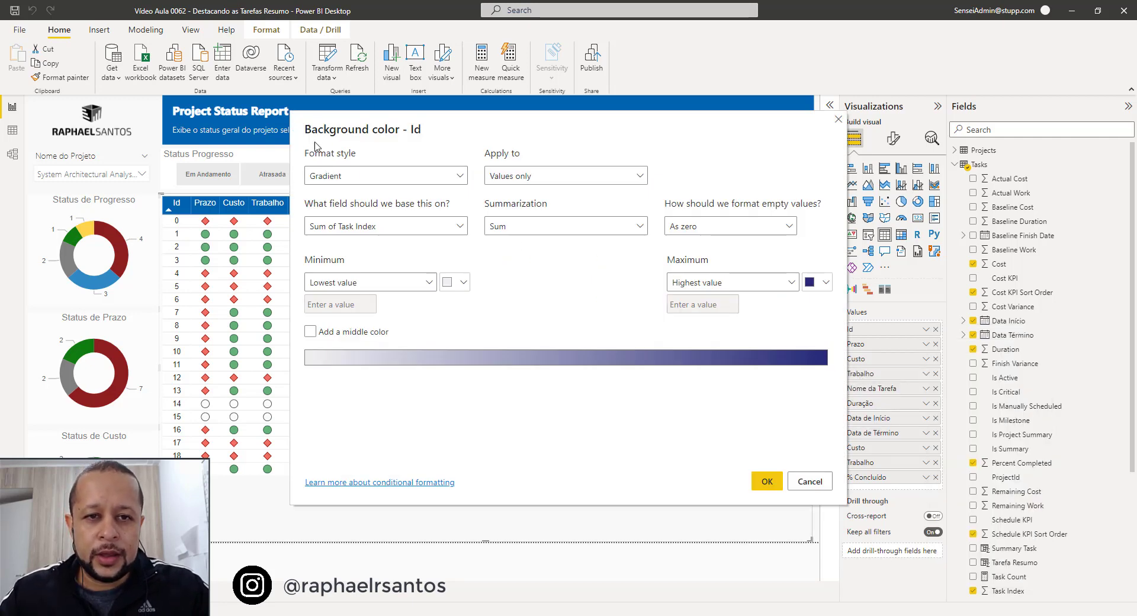
pyautogui.click(345, 181)
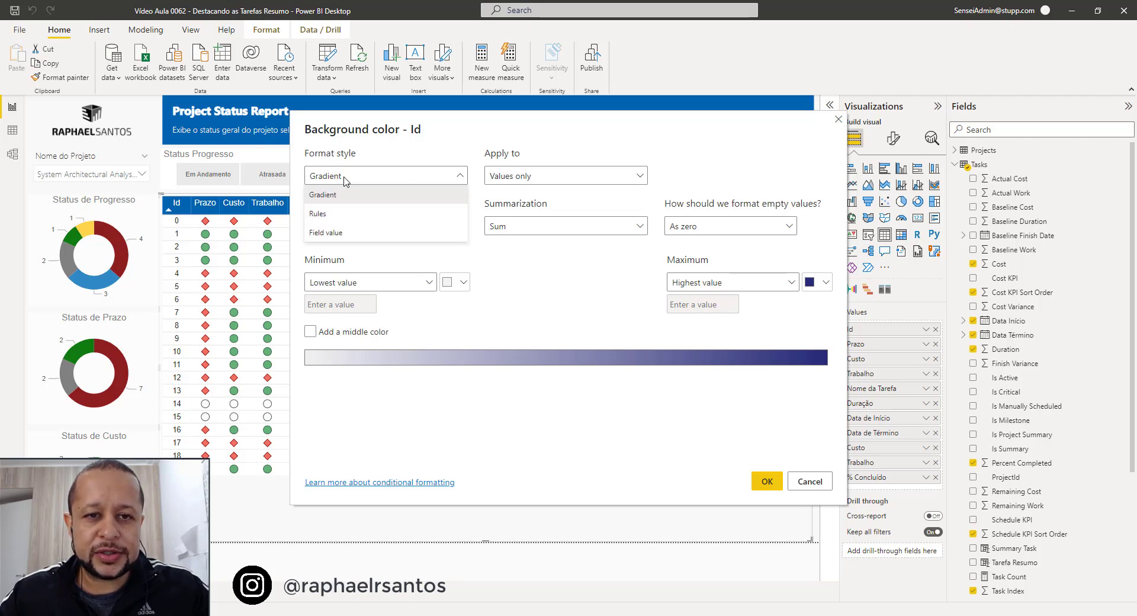
pyautogui.click(324, 215)
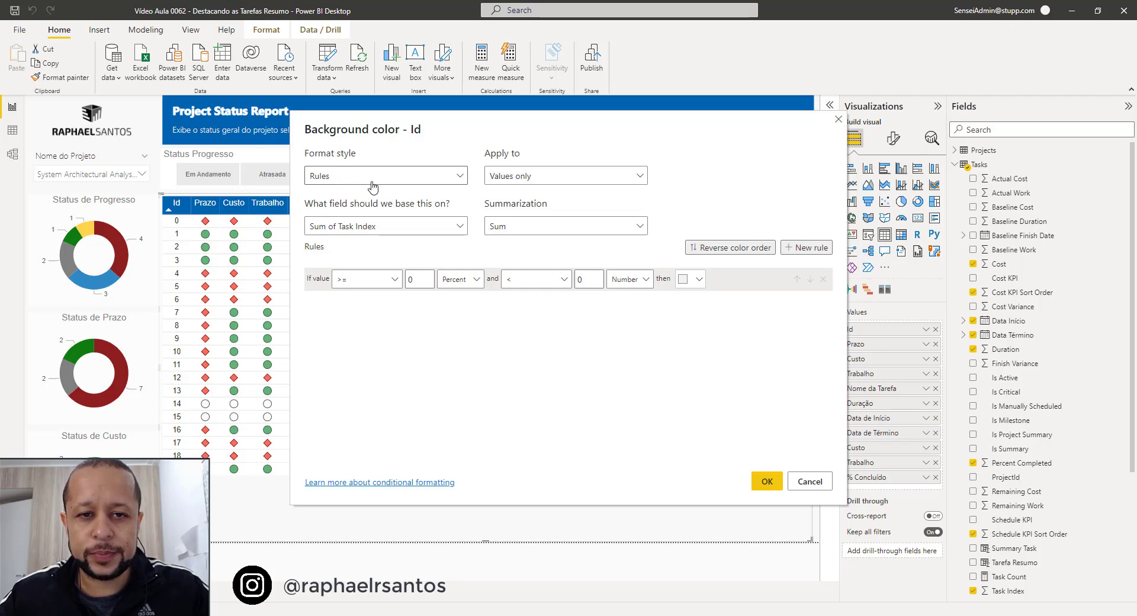
# Base the Id background color on the Tarefa Resumo field from the Tasks table.
pyautogui.click(356, 231)
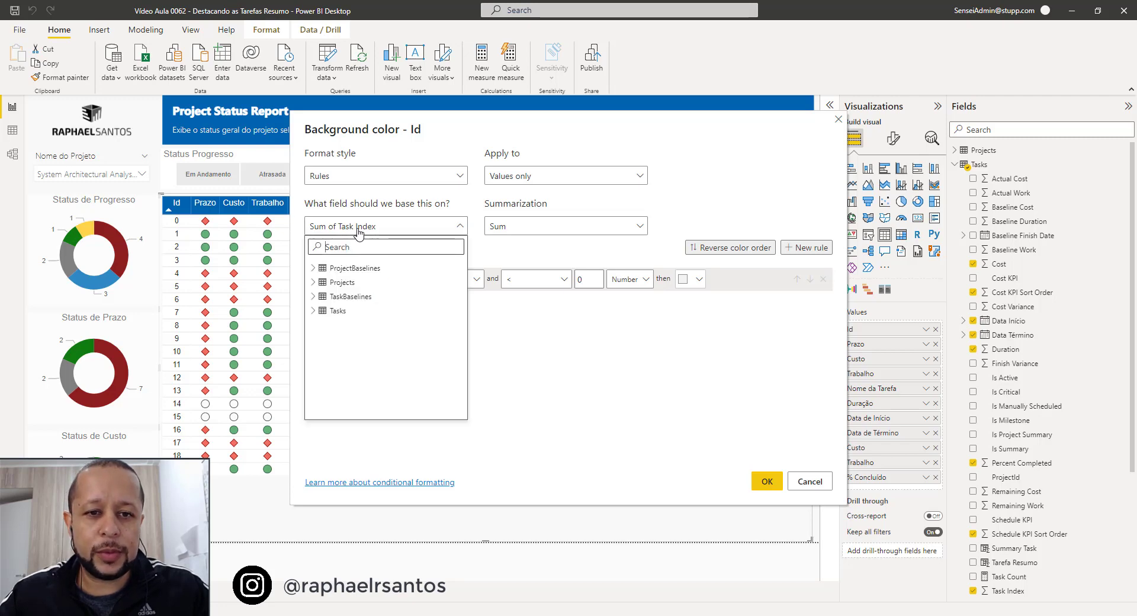
pyautogui.click(313, 311)
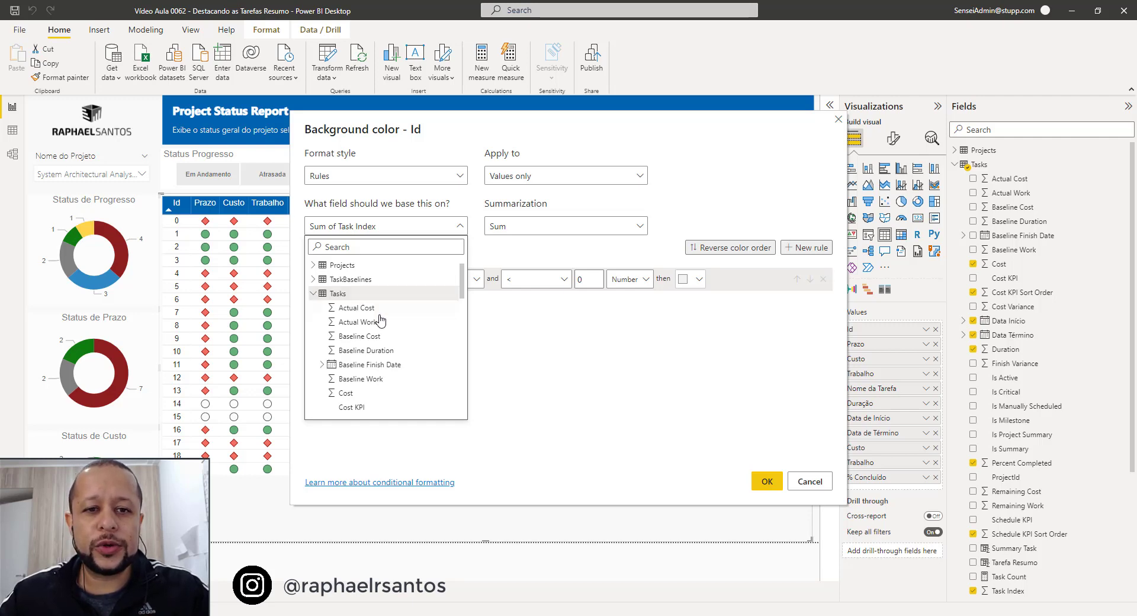
pyautogui.scroll(-5, 374, 323)
pyautogui.scroll(-5, 380, 323)
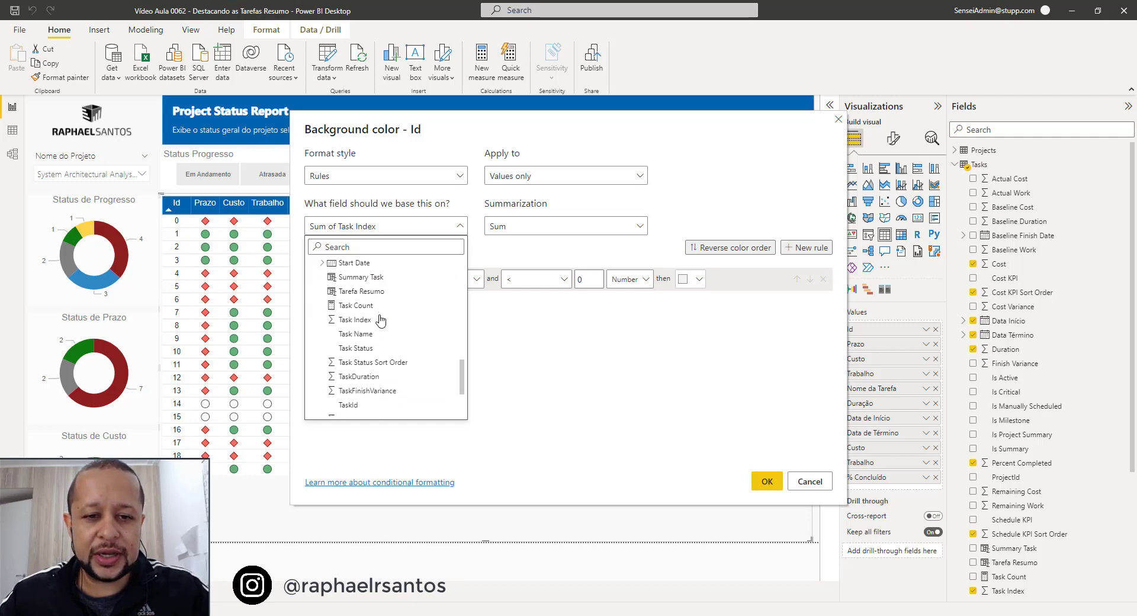
pyautogui.click(352, 295)
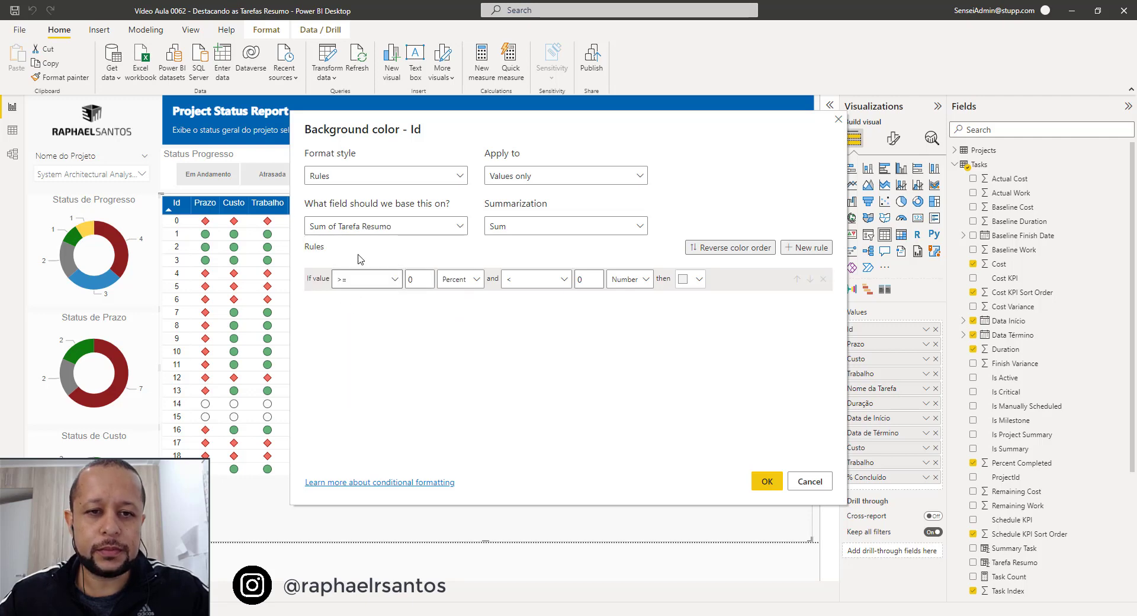
# Set the Id rule's condition to value = 1, with Number as the value type.
pyautogui.click(374, 280)
pyautogui.click(349, 337)
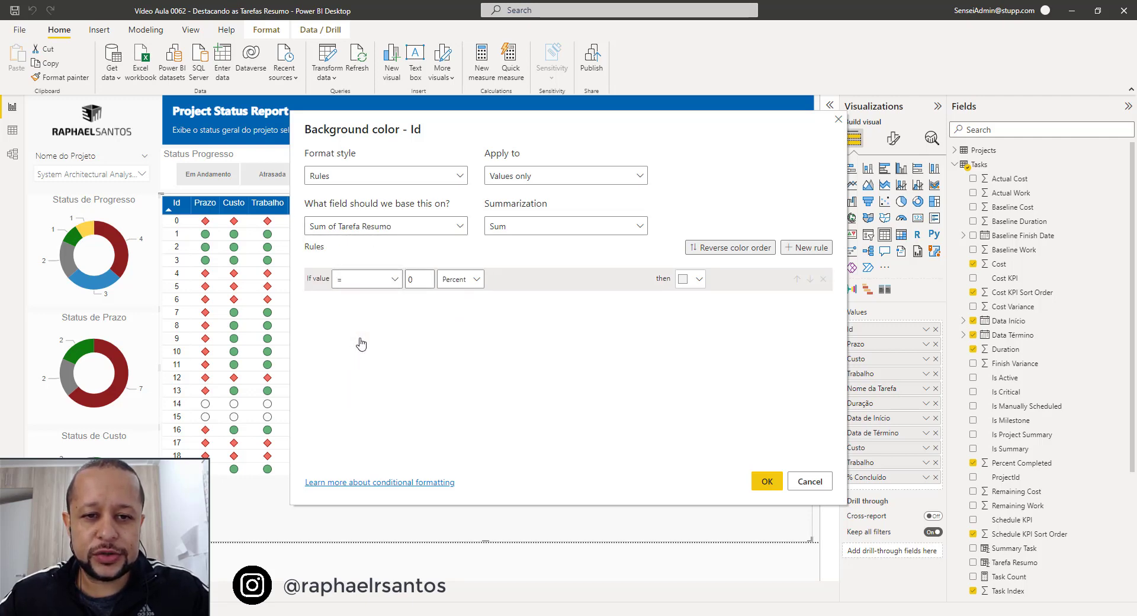
pyautogui.click(416, 279)
pyautogui.press('BackSpace')
pyautogui.write('1')
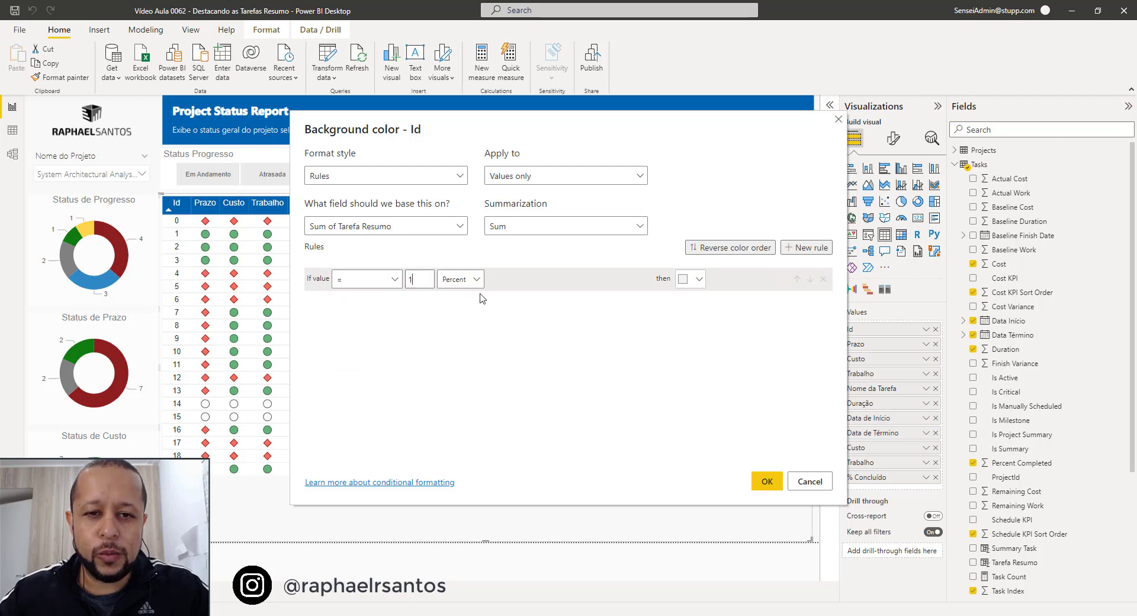
pyautogui.click(474, 280)
pyautogui.click(455, 299)
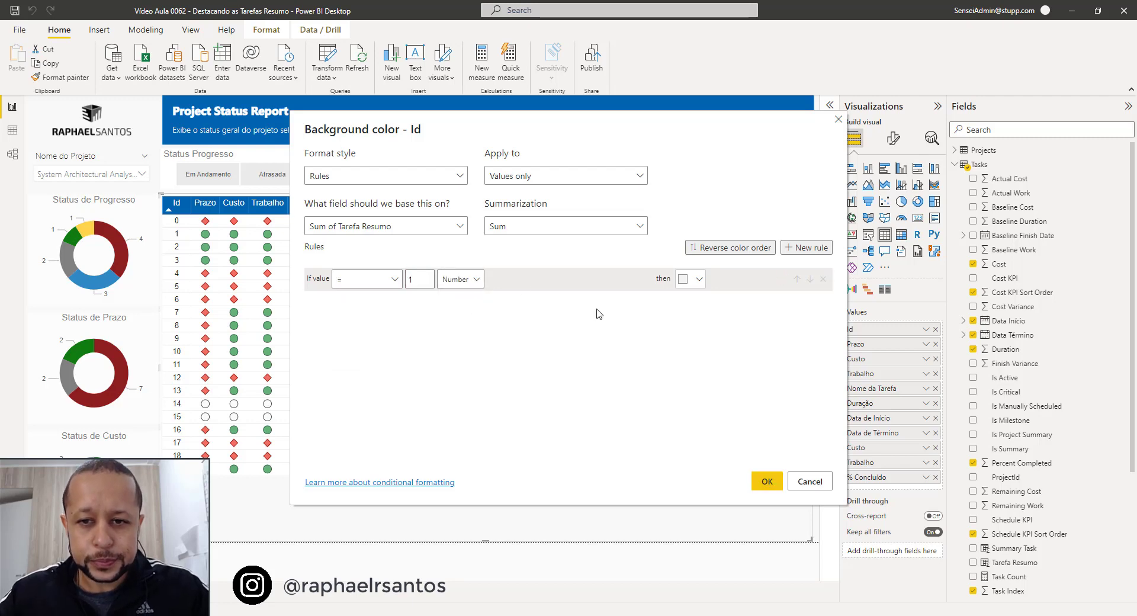
# Assign a light gray theme shade to the Id rule and apply the background formatting.
pyautogui.click(691, 282)
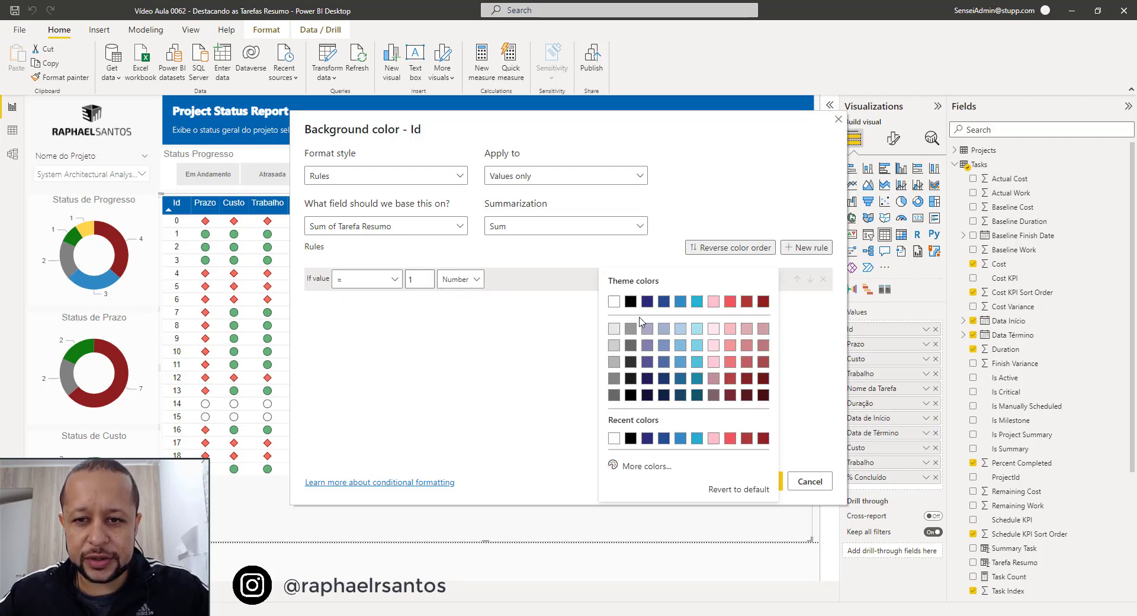
pyautogui.click(617, 349)
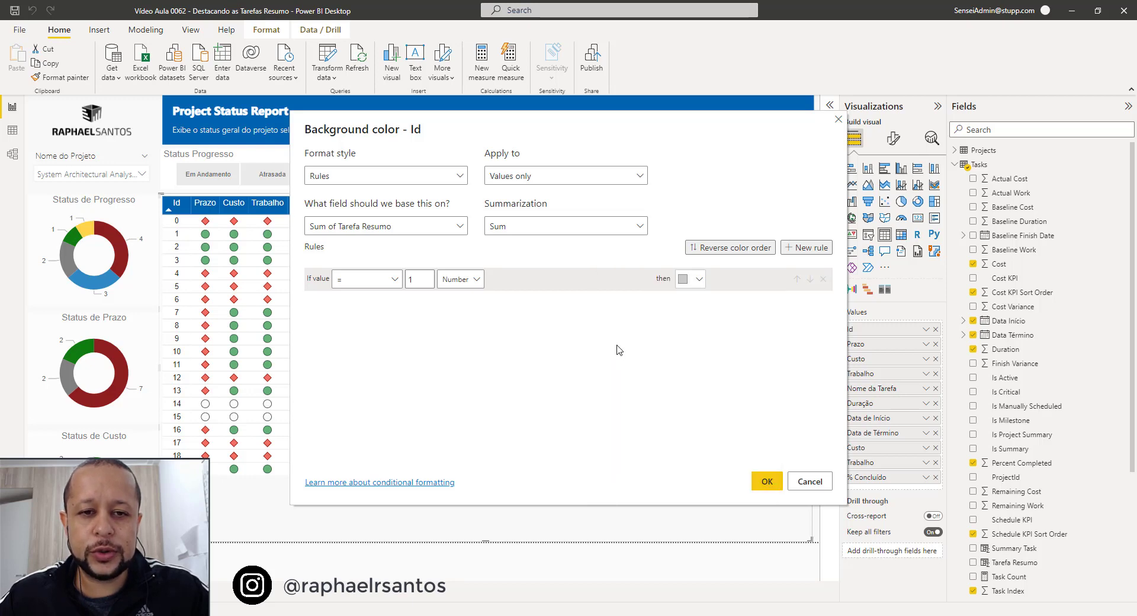
pyautogui.click(767, 481)
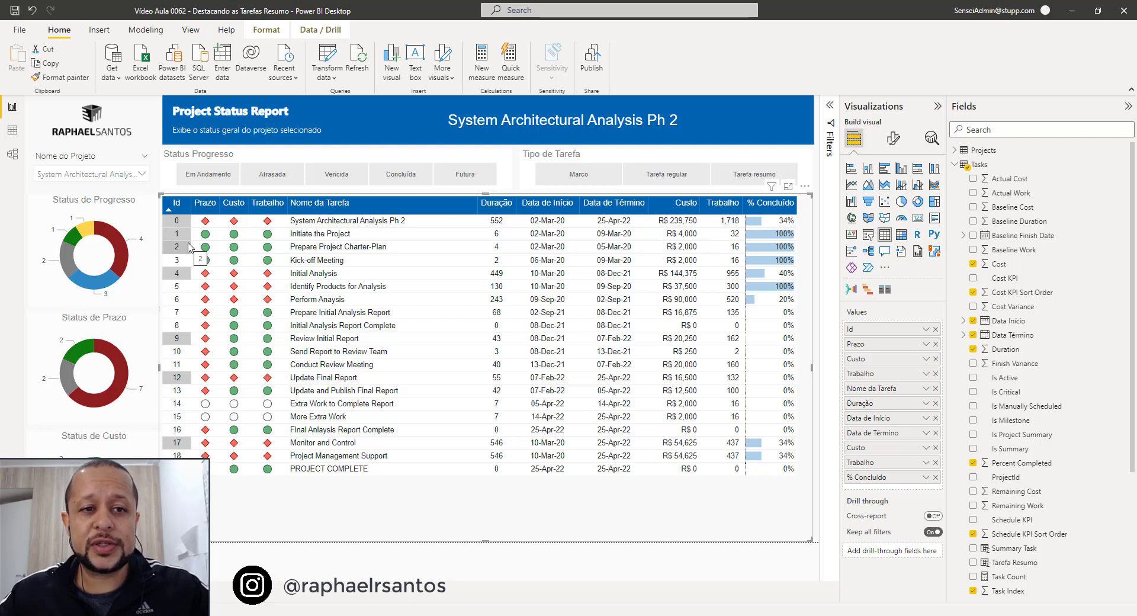
# Open background color conditional formatting for the Prazo field and set its format style to Rules.
pyautogui.click(926, 346)
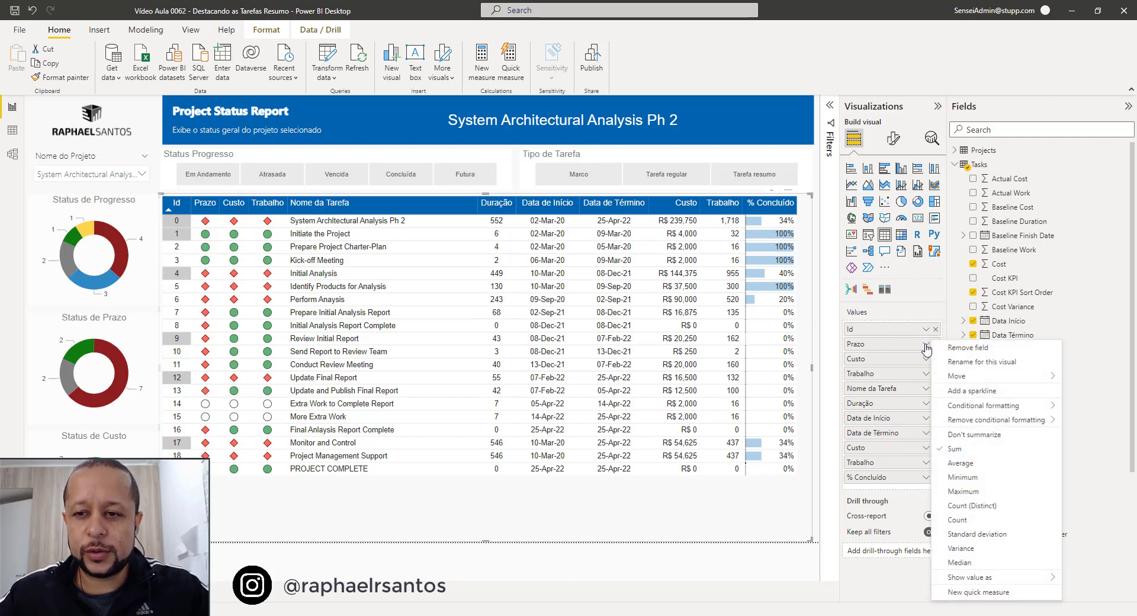
pyautogui.moveTo(966, 408)
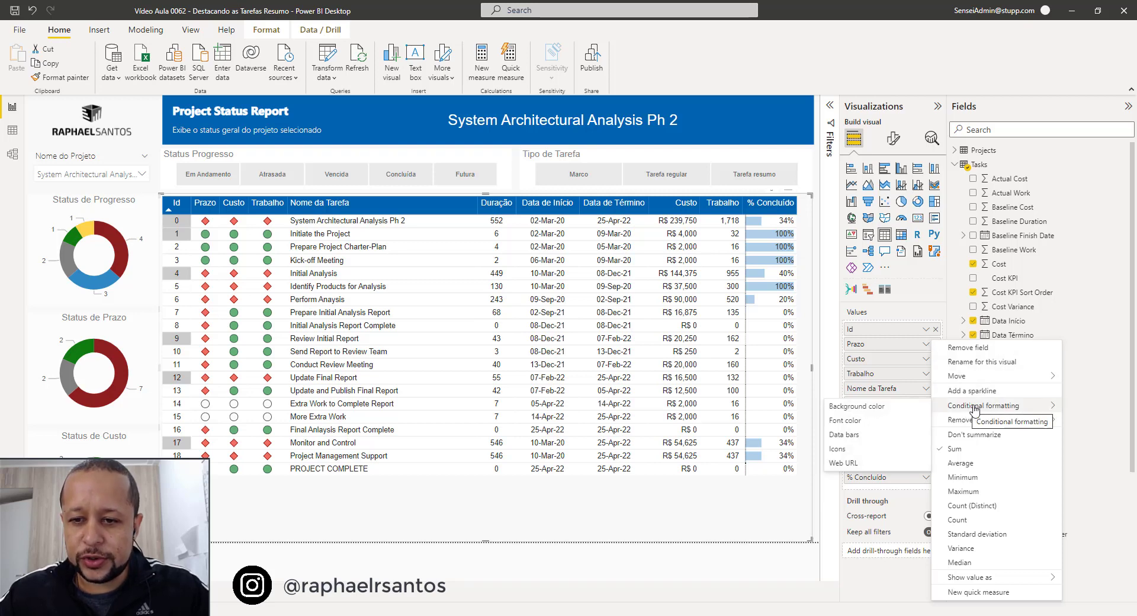
pyautogui.click(855, 406)
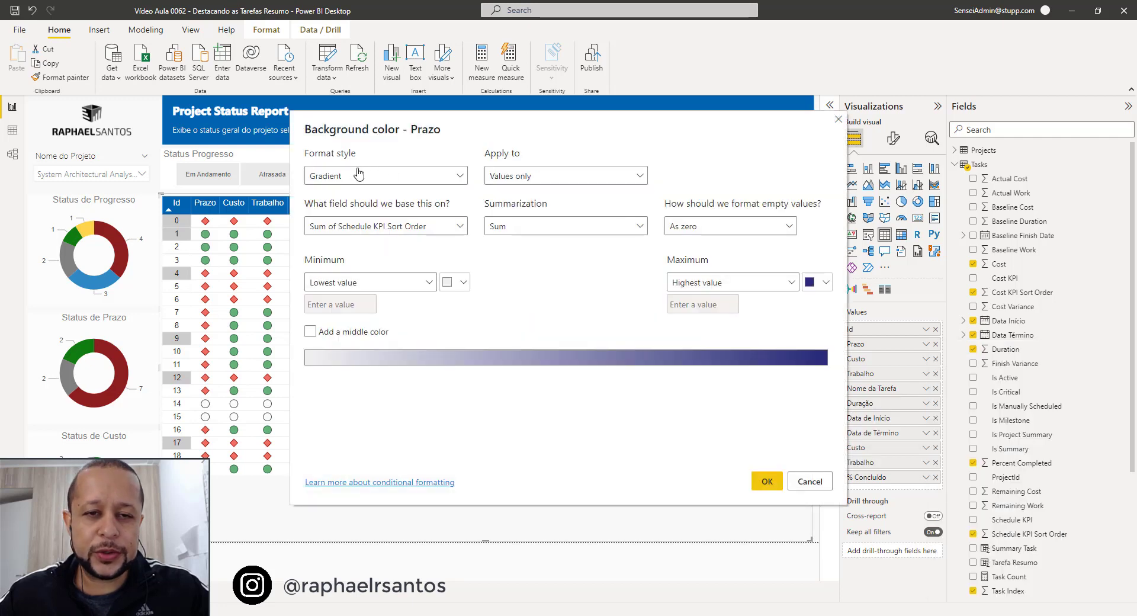
pyautogui.click(357, 174)
pyautogui.click(333, 218)
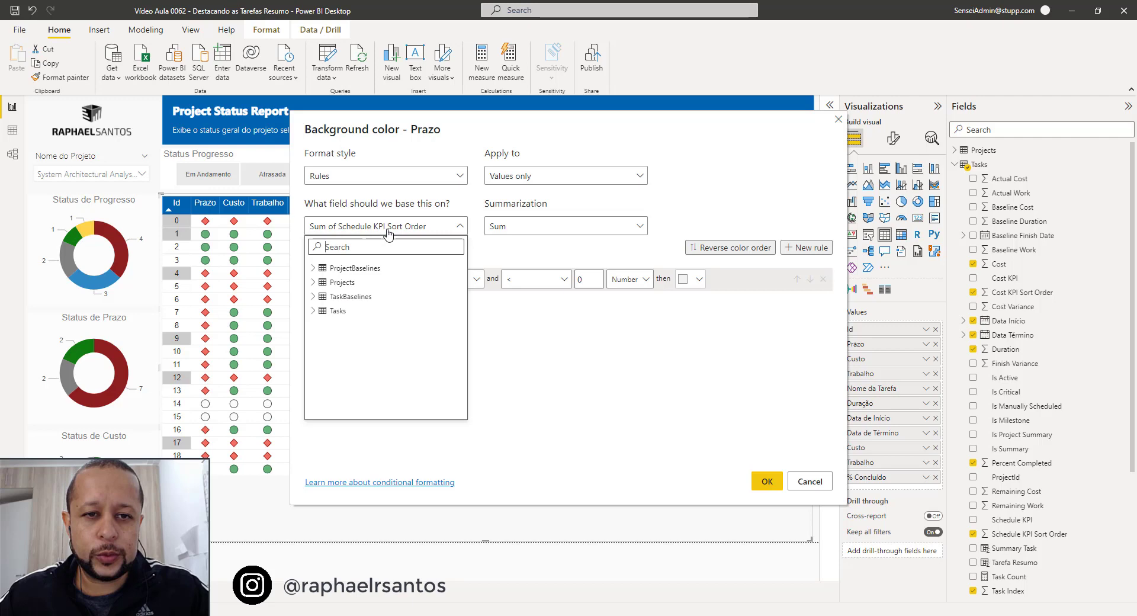
# Base the Prazo background color on the Tarefa Resumo field from the Tasks table.
pyautogui.click(313, 310)
pyautogui.scroll(-2, 348, 336)
pyautogui.scroll(-5, 348, 336)
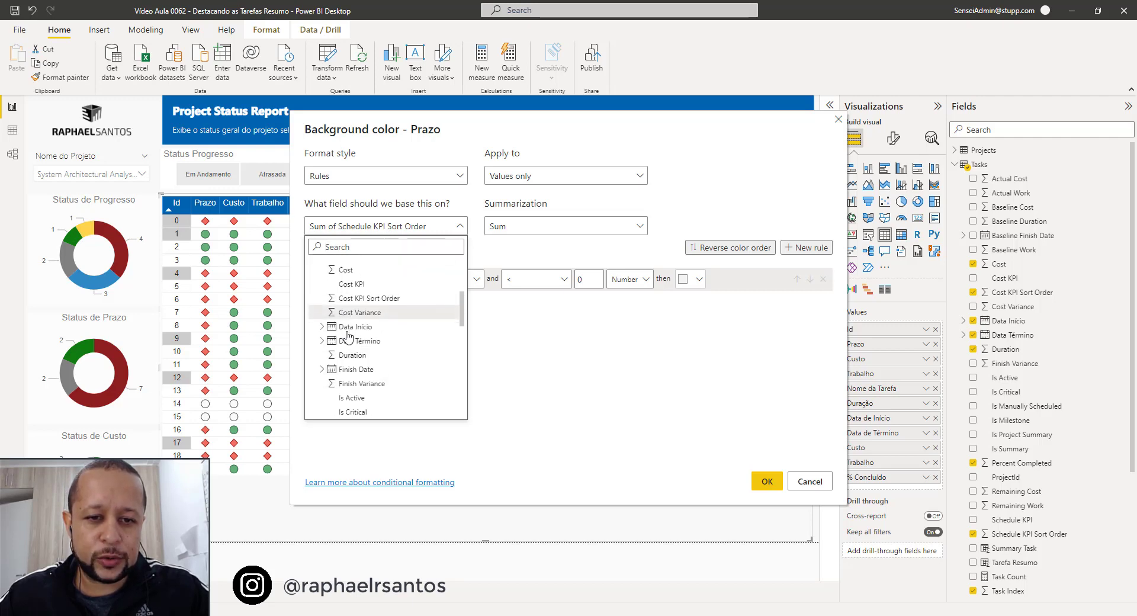
pyautogui.scroll(-3, 348, 337)
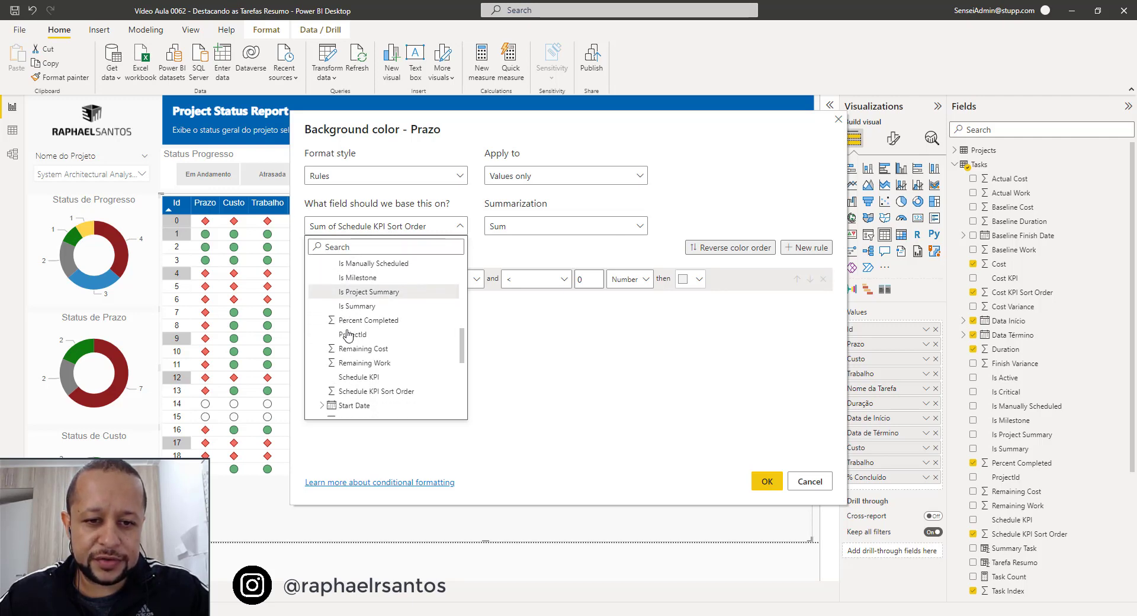
pyautogui.click(363, 366)
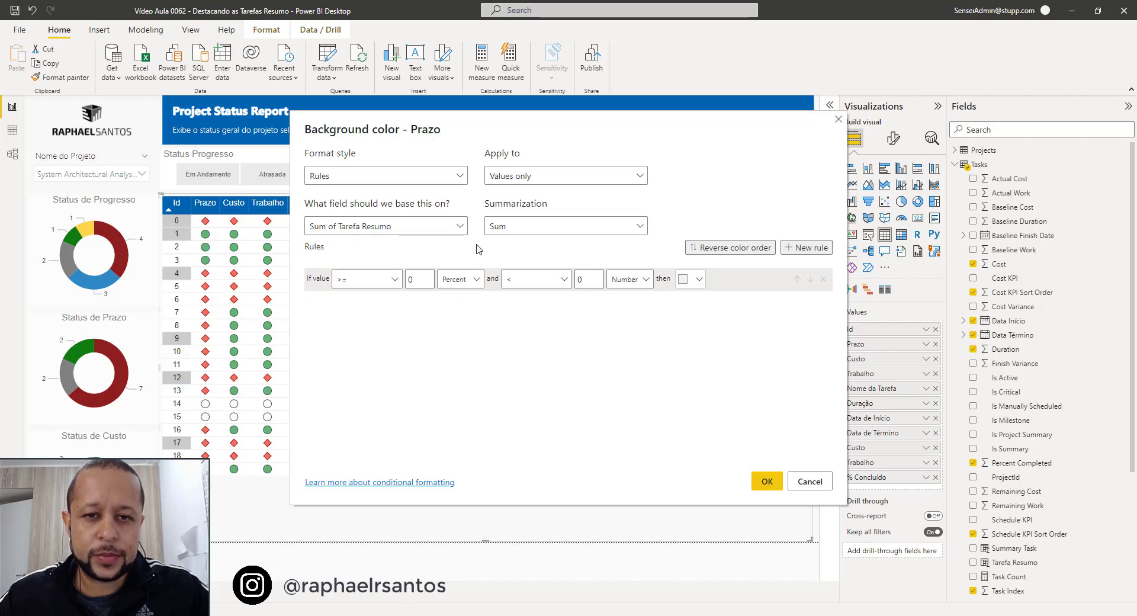
# Set the Prazo rule's condition to value = 1, with Number as the value type.
pyautogui.click(381, 283)
pyautogui.click(358, 342)
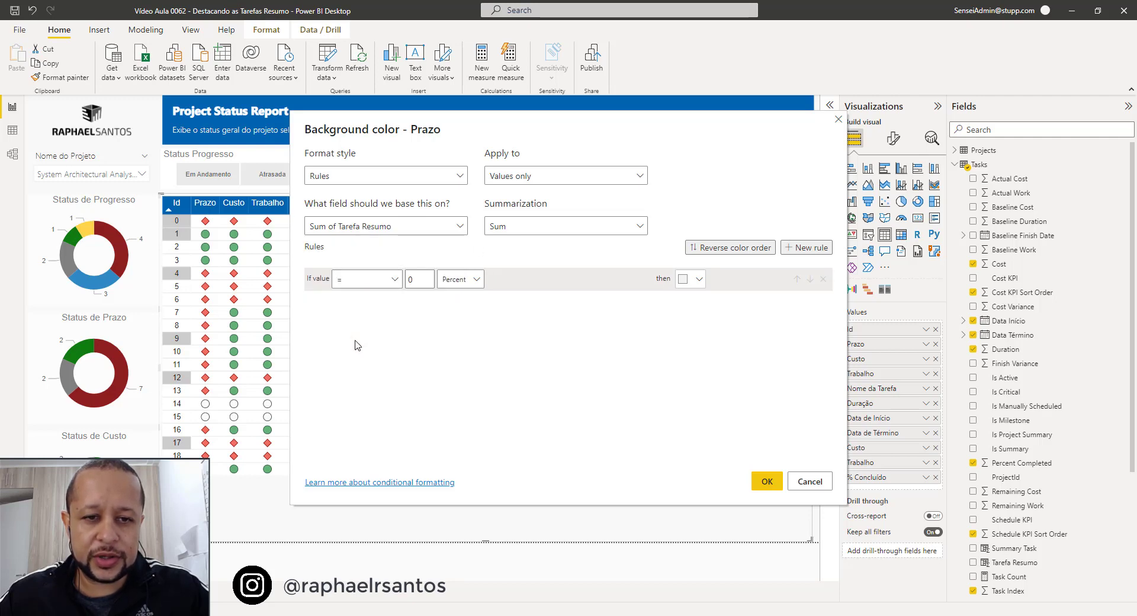
pyautogui.doubleClick(427, 281)
pyautogui.write('1')
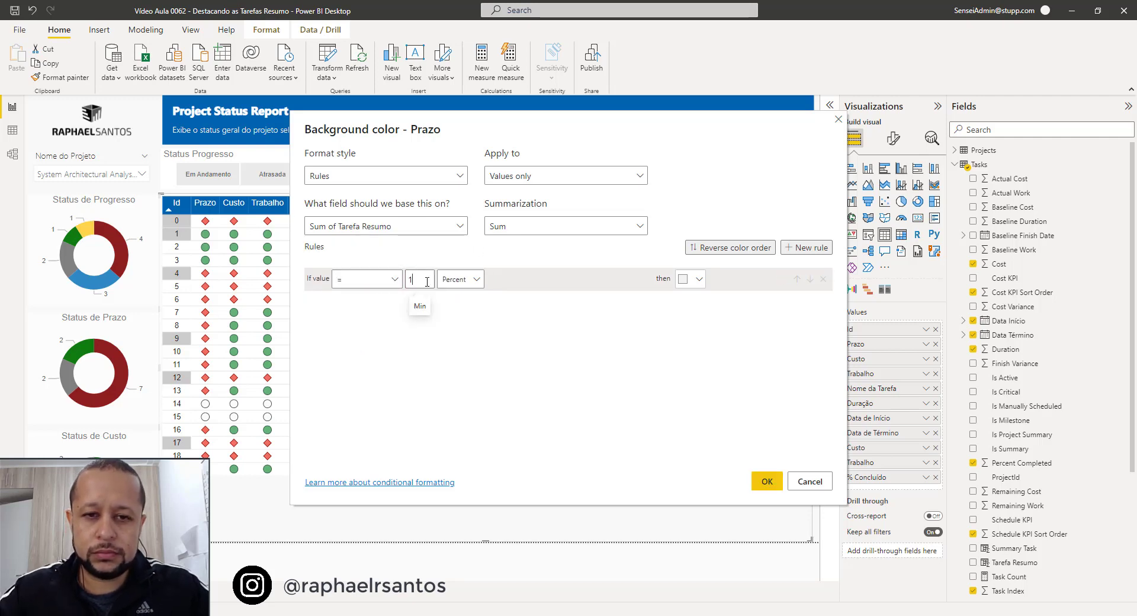
pyautogui.click(460, 280)
pyautogui.click(465, 301)
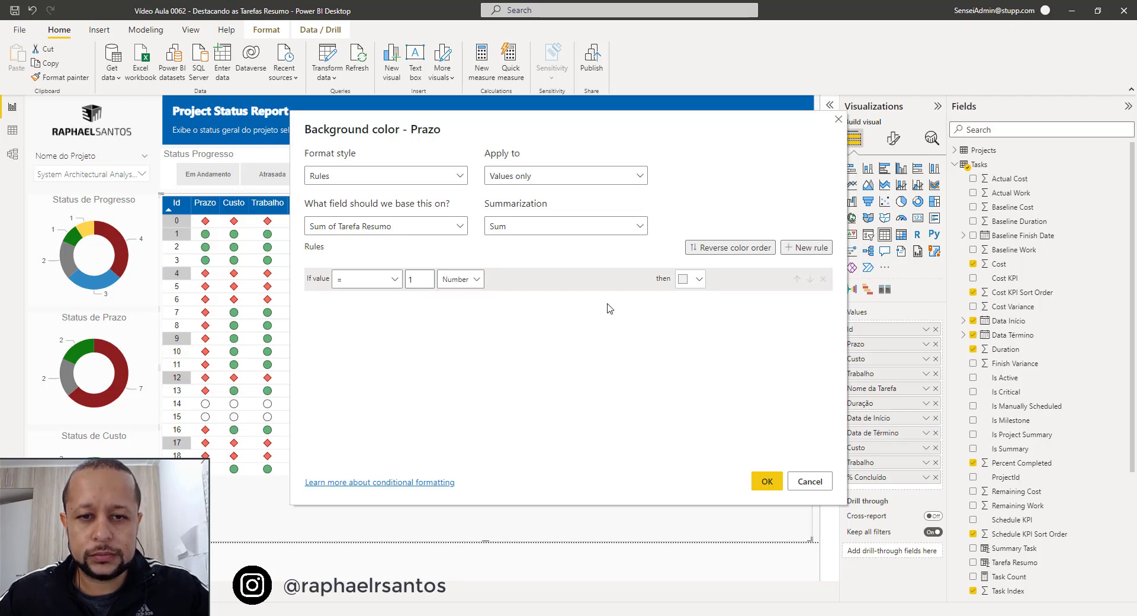
# Give the Prazo rule the same light gray shade as Id and apply the background formatting.
pyautogui.click(691, 285)
pyautogui.click(625, 354)
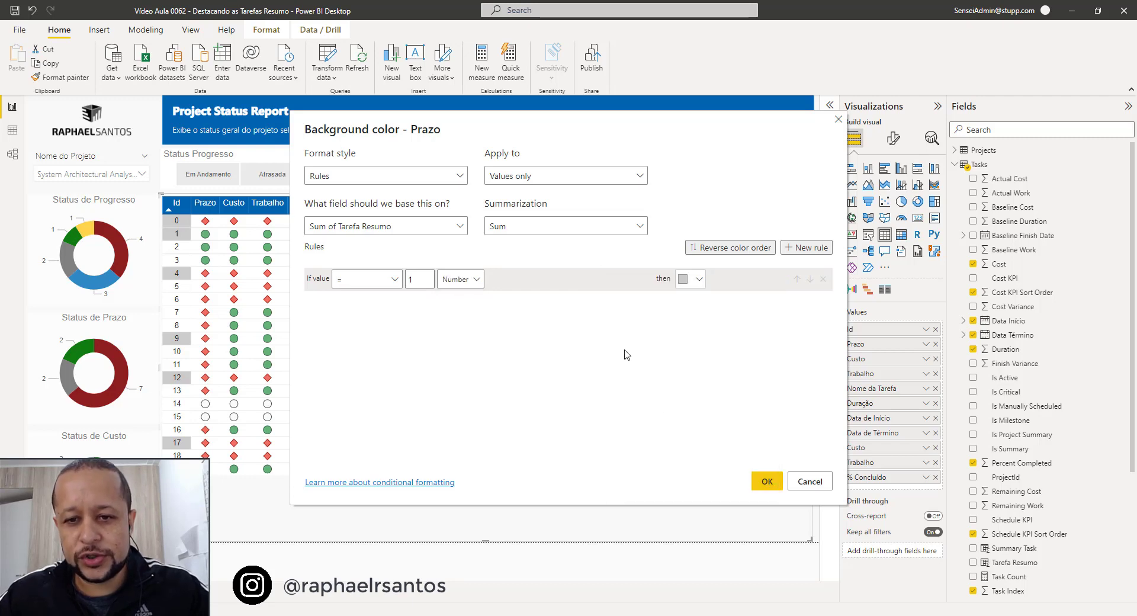
pyautogui.click(766, 482)
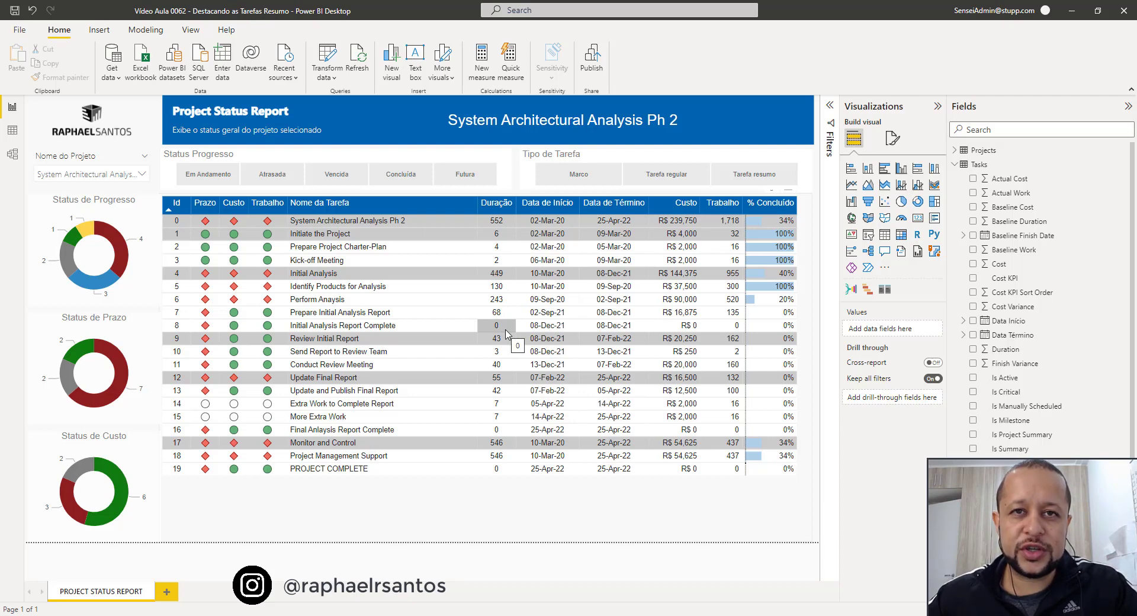
# Filter the report to the AA Tenant Renewal R300 project and review the summary-row highlighting throughout its task table.
pyautogui.click(106, 176)
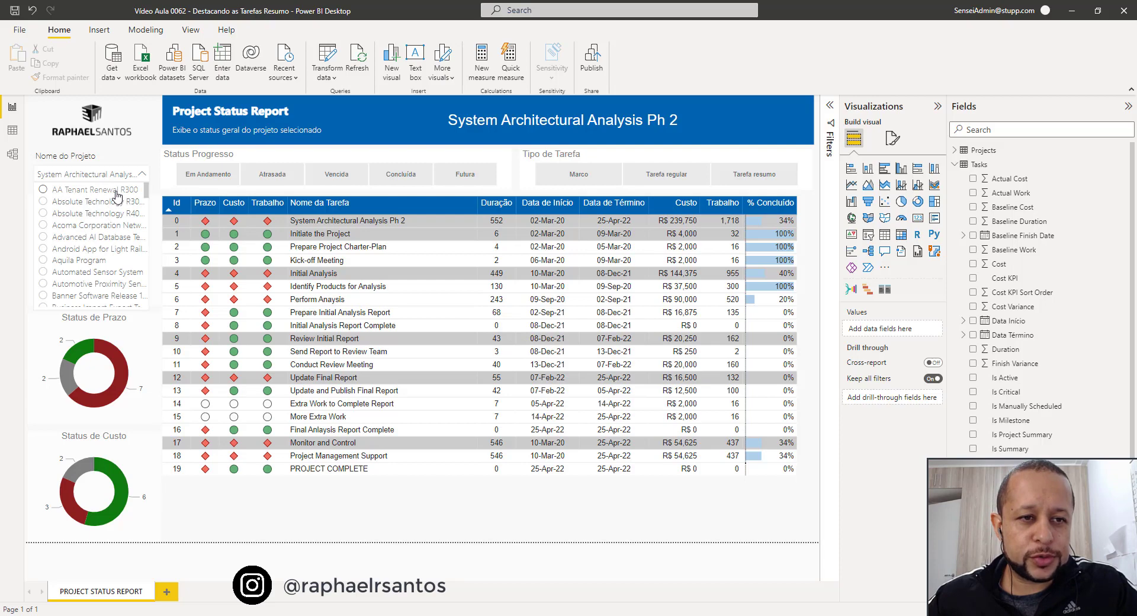
pyautogui.click(116, 190)
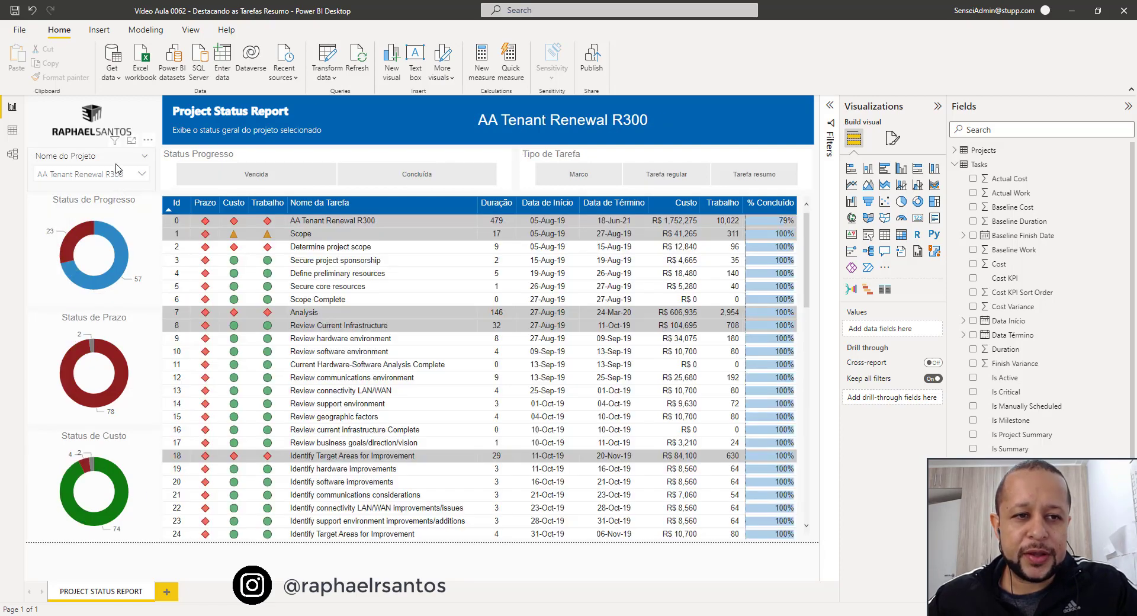
pyautogui.scroll(-12, 525, 296)
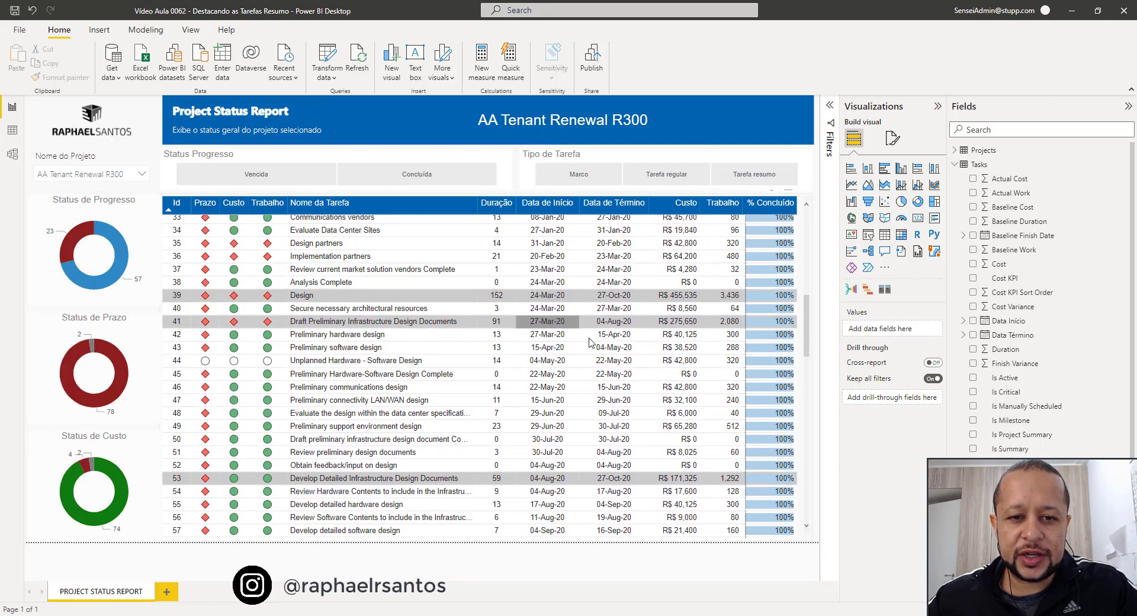
pyautogui.scroll(-11, 599, 345)
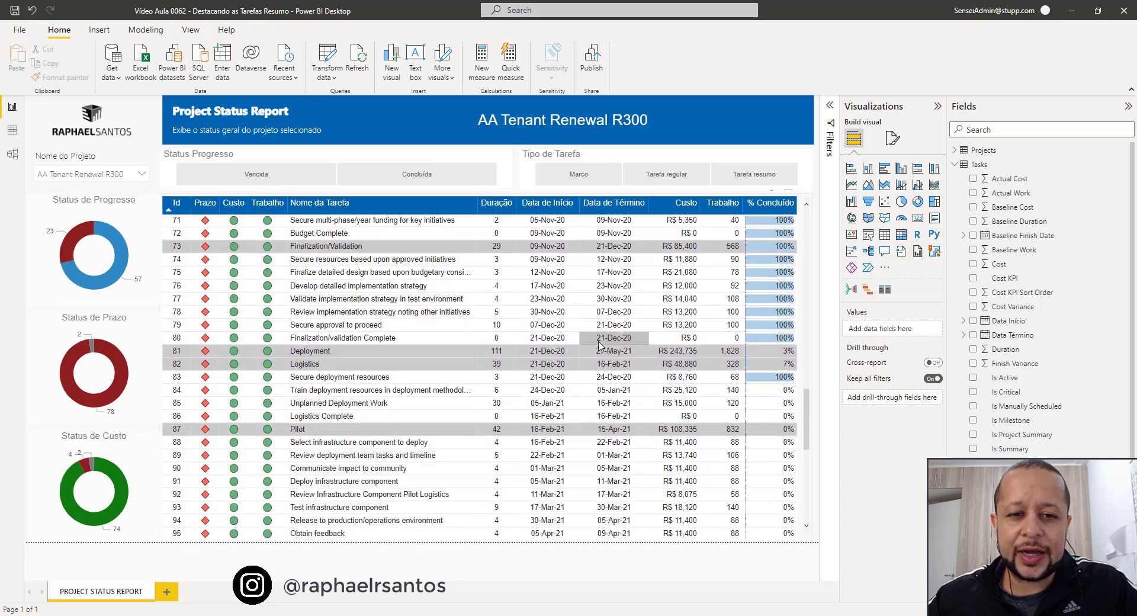
pyautogui.scroll(-6, 600, 346)
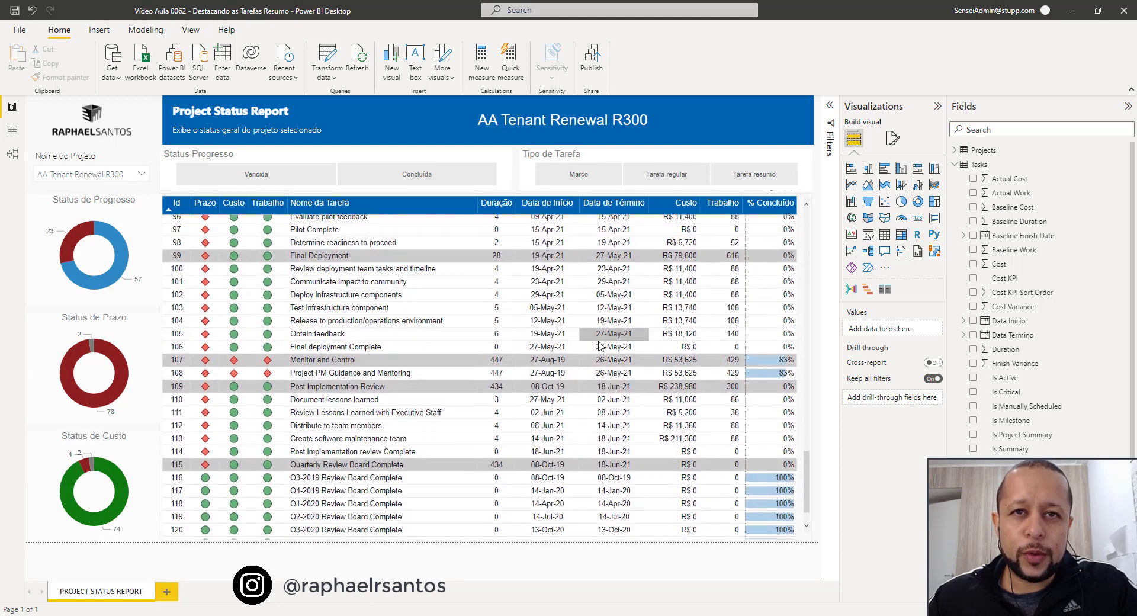
pyautogui.scroll(20, 600, 345)
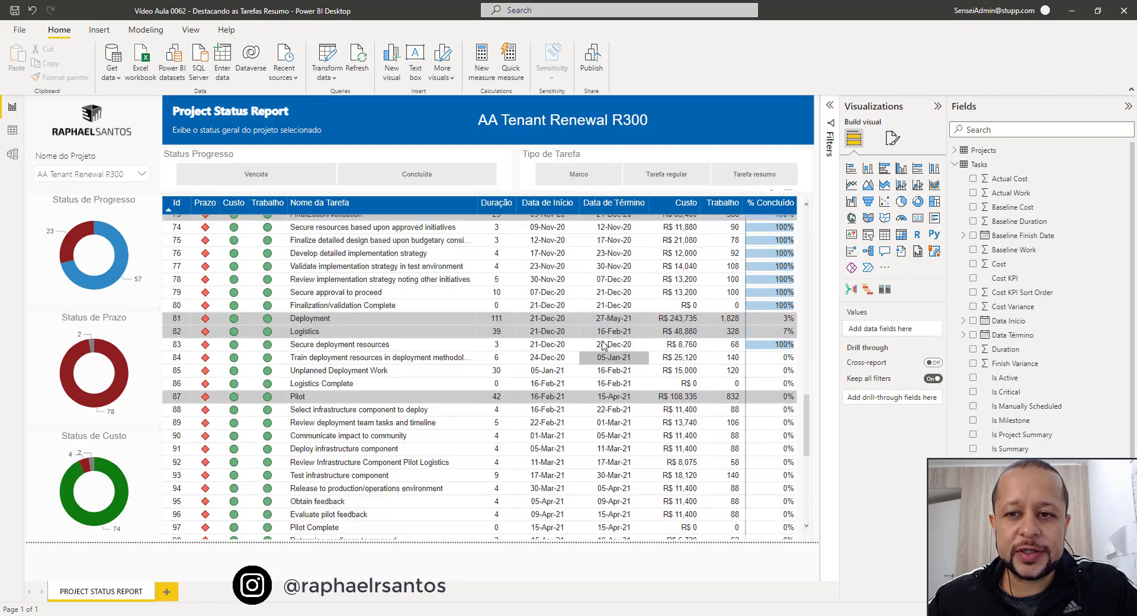